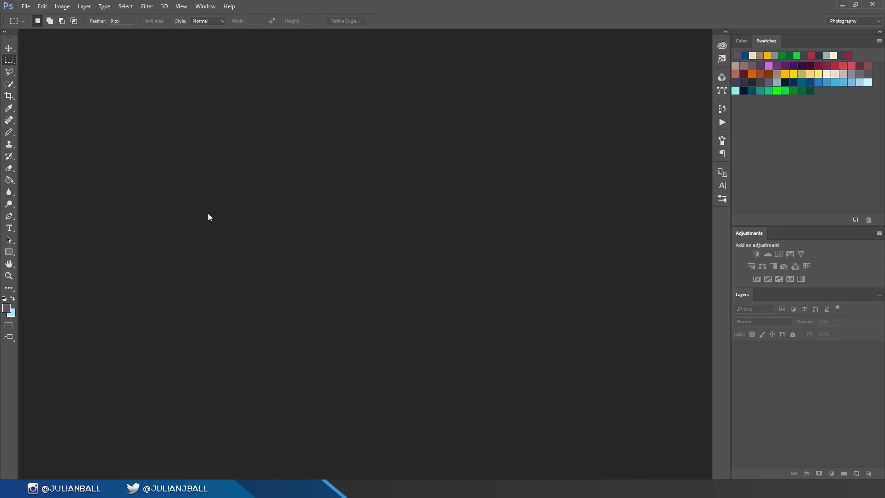
# Create a new document 30 pixels wide and 30 pixels high.
pyautogui.click(25, 6)
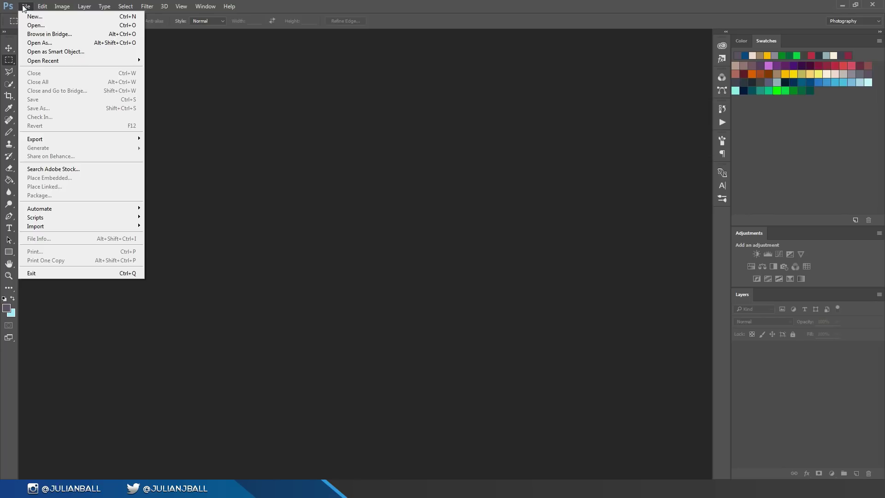
pyautogui.click(41, 17)
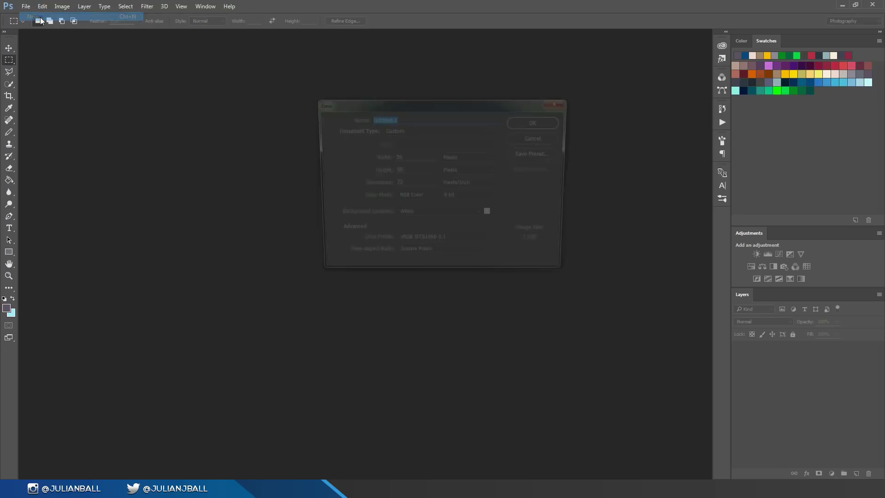
pyautogui.press('Tab')
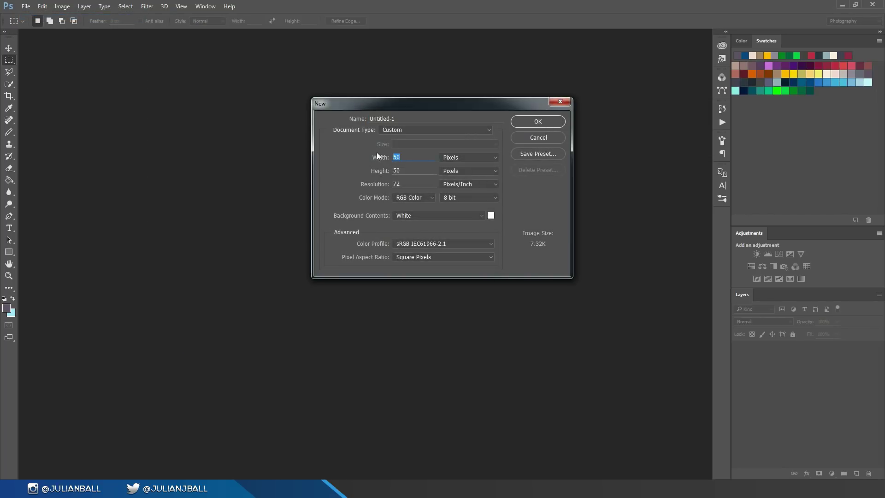
pyautogui.write('30')
pyautogui.press('Tab')
pyautogui.write('30')
pyautogui.click(533, 122)
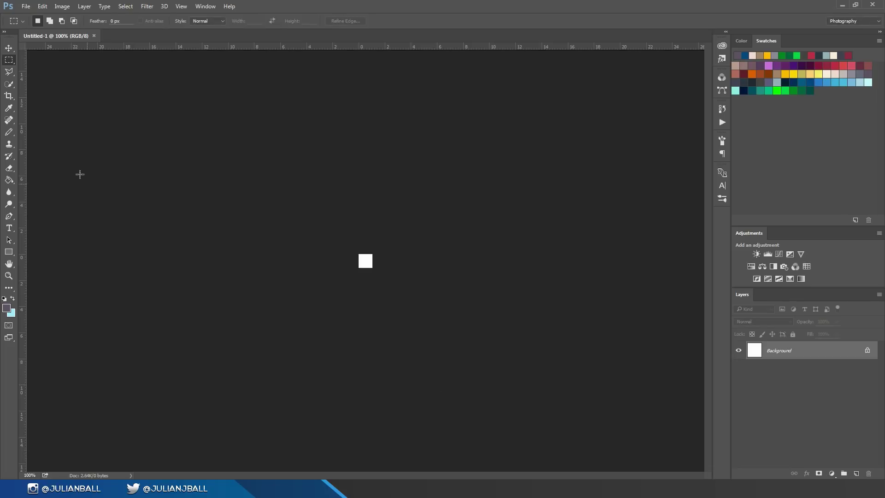
# Convert the locked Background into an editable layer with the default settings.
pyautogui.hotkey('ctrl', '+')
pyautogui.hotkey('ctrl', '+')
pyautogui.hotkey('ctrl', '+')
pyautogui.hotkey('ctrl', '+')
pyautogui.hotkey('ctrl', '+')
pyautogui.hotkey('ctrl', '+')
pyautogui.hotkey('ctrl', '+')
pyautogui.hotkey('ctrl', '+')
pyautogui.hotkey('ctrl', '+')
pyautogui.hotkey('ctrl', '+')
pyautogui.hotkey('ctrl', '+')
pyautogui.hotkey('ctrl', '-')
pyautogui.hotkey('ctrl', '-')
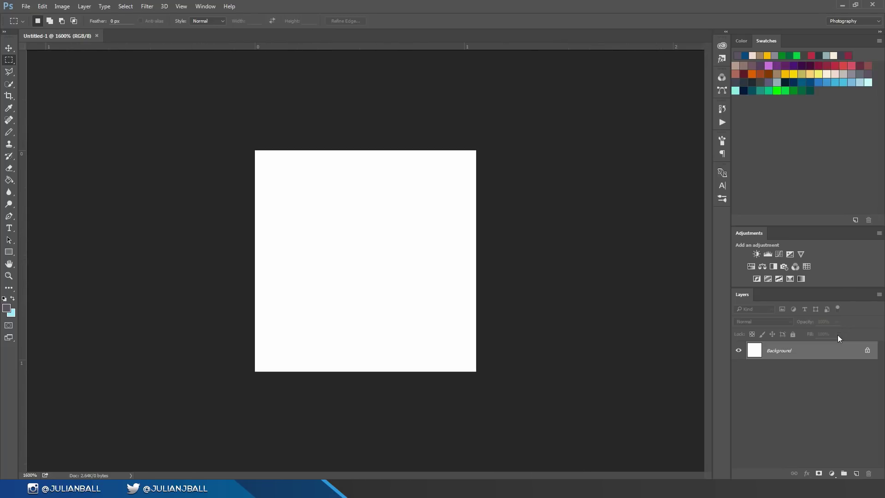
pyautogui.doubleClick(832, 352)
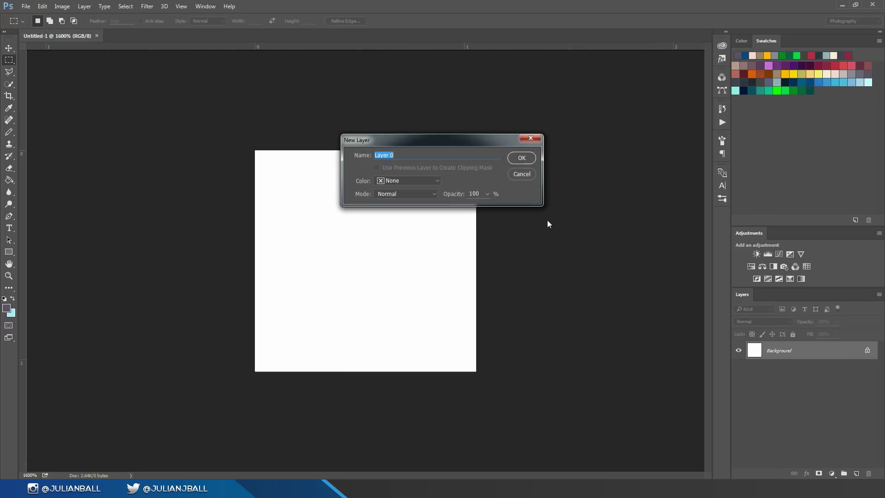
pyautogui.click(518, 158)
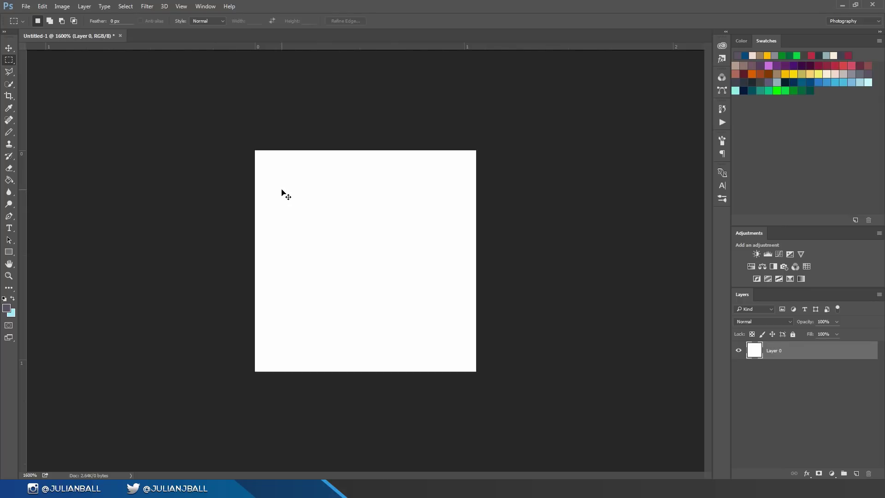
# Darken the white layer to gray with Hue/Saturation, setting the lightness to -68.
pyautogui.press('i')
pyautogui.hotkey('ctrl', 'u')
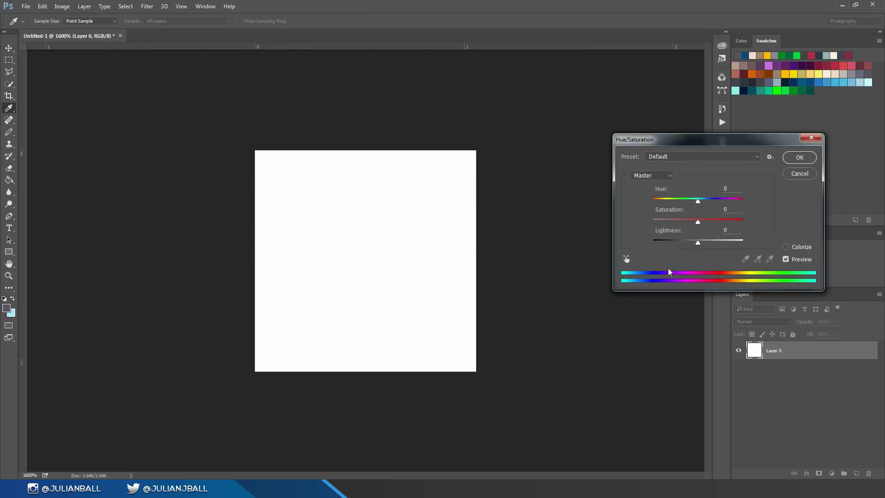
pyautogui.moveTo(697, 243); pyautogui.dragTo(666, 245)
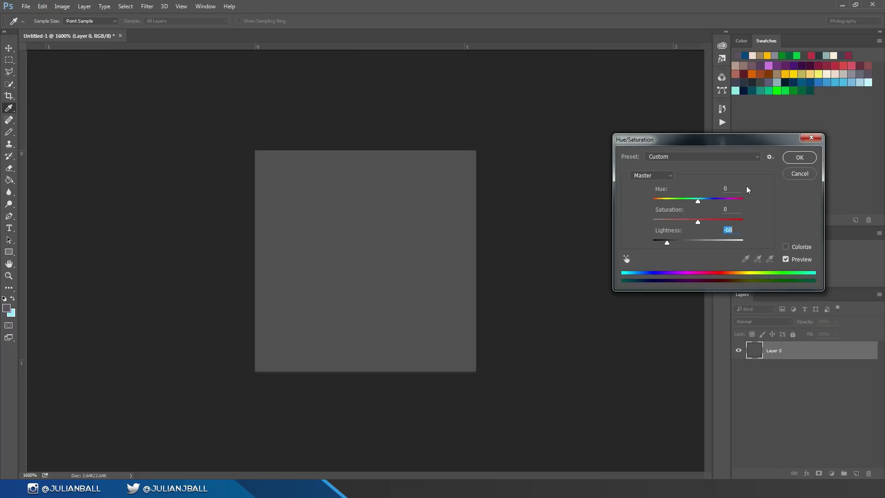
pyautogui.click(788, 159)
pyautogui.press('m')
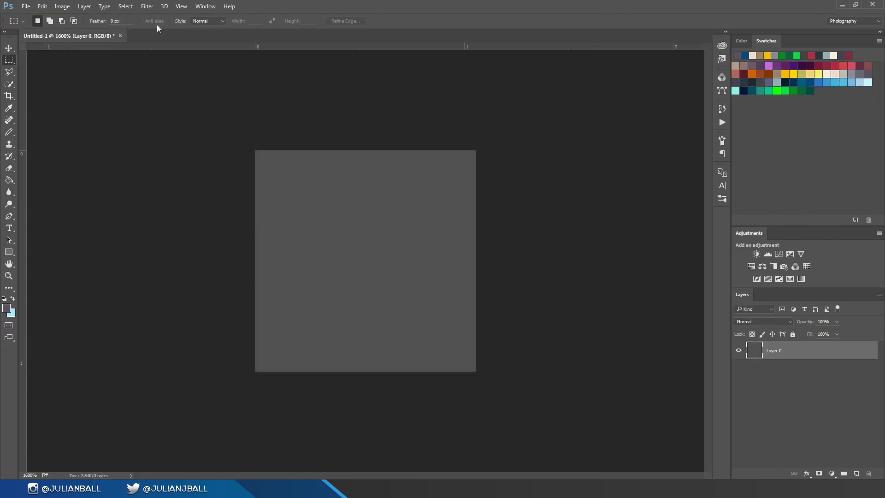
# Show the pixel grid over the canvas and hide it again.
pyautogui.click(175, 8)
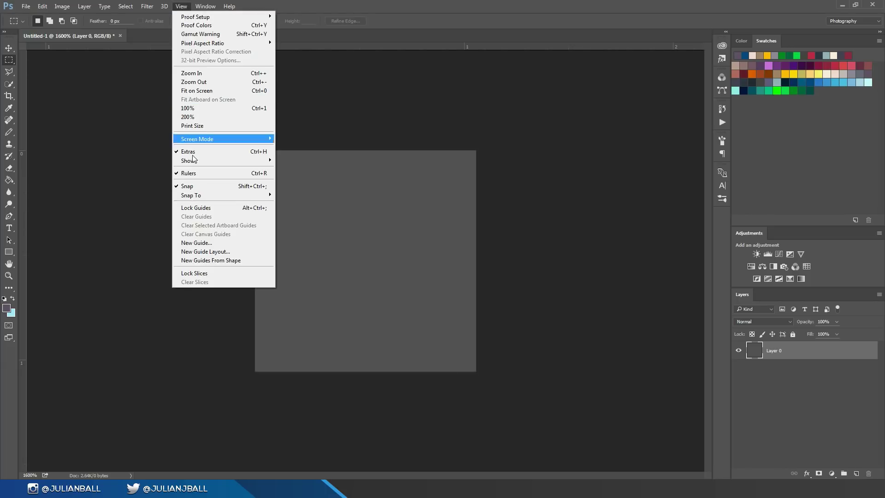
pyautogui.moveTo(203, 162)
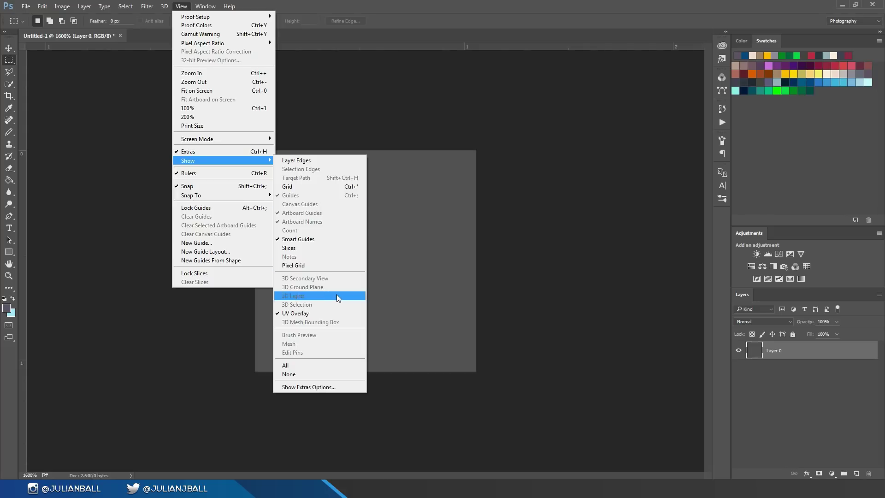
pyautogui.click(295, 264)
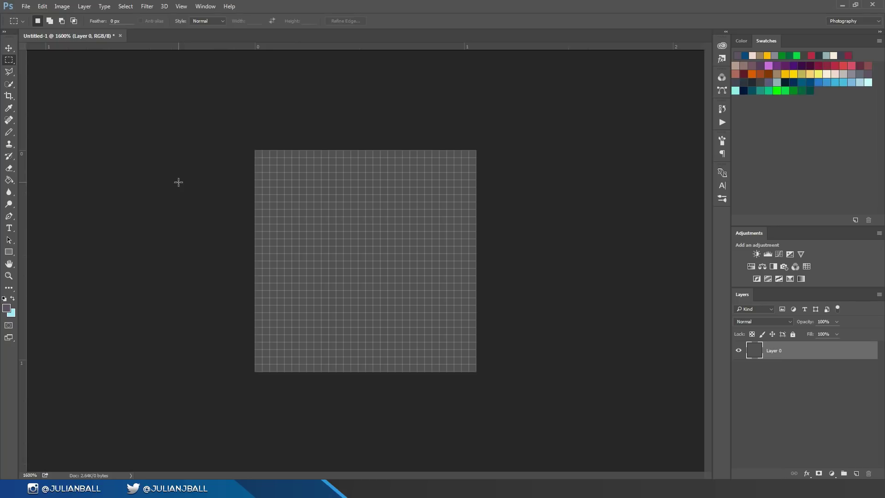
pyautogui.click(180, 7)
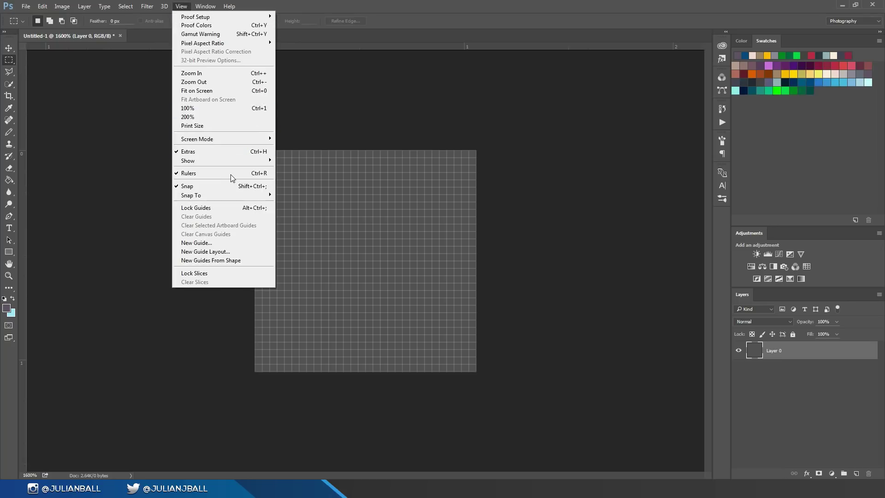
pyautogui.moveTo(234, 164)
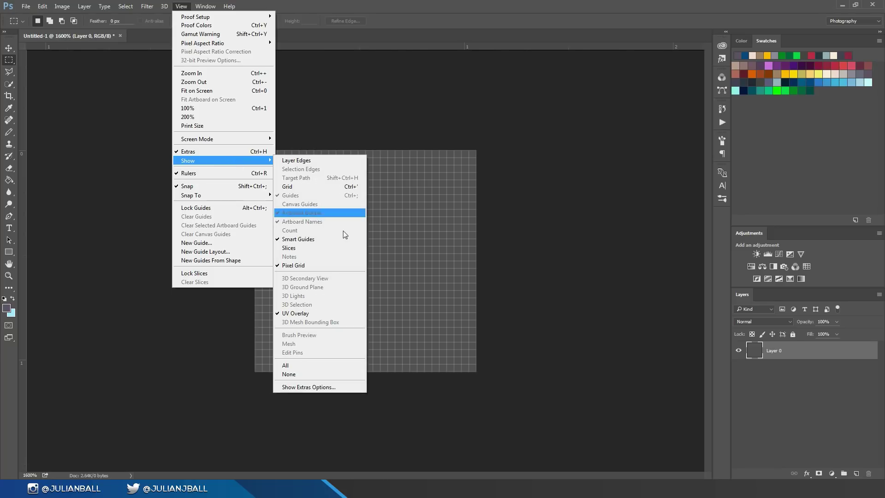
pyautogui.click(322, 263)
pyautogui.click(8, 50)
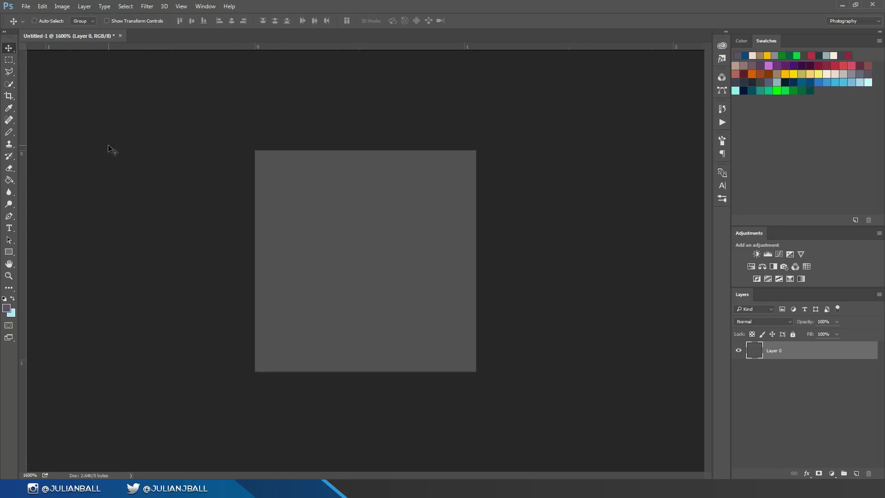
pyautogui.hotkey('ctrl', '+')
pyautogui.hotkey('ctrl', '-')
# Add a new empty layer above the gray one and switch from the Brush to the Pencil tool.
pyautogui.click(856, 474)
pyautogui.press('b')
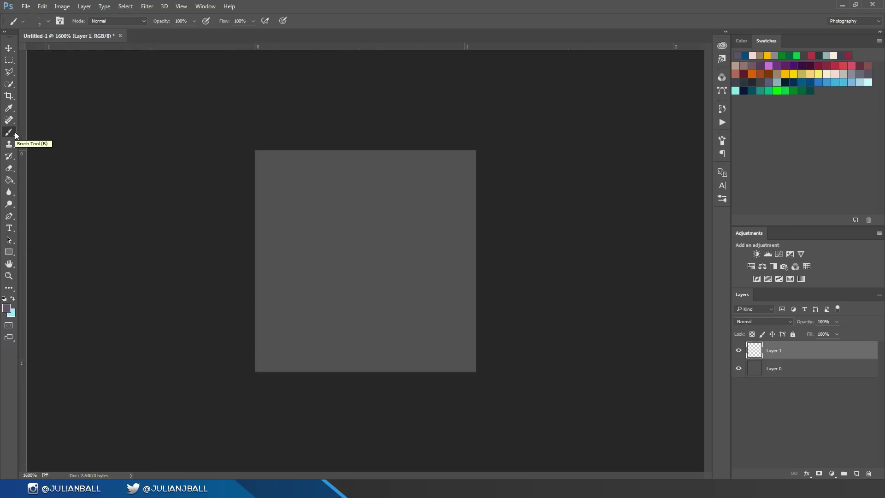
pyautogui.moveTo(312, 198)
pyautogui.mouseDown()
pyautogui.moveTo(338, 296)
pyautogui.moveTo(309, 245)
pyautogui.moveTo(372, 288)
pyautogui.mouseUp()
pyautogui.hotkey('ctrl', 'z')
pyautogui.rightClick(9, 133)
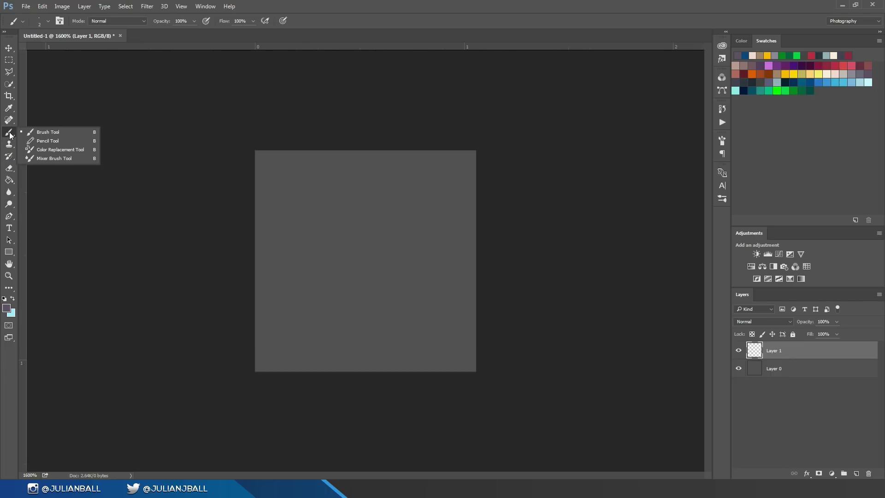
pyautogui.click(40, 144)
pyautogui.moveTo(331, 244)
pyautogui.mouseDown()
pyautogui.moveTo(351, 203)
pyautogui.moveTo(405, 237)
pyautogui.mouseUp()
pyautogui.moveTo(389, 287)
pyautogui.mouseDown()
pyautogui.moveTo(265, 278)
pyautogui.moveTo(402, 230)
pyautogui.moveTo(347, 196)
pyautogui.moveTo(261, 231)
pyautogui.moveTo(366, 210)
pyautogui.mouseUp()
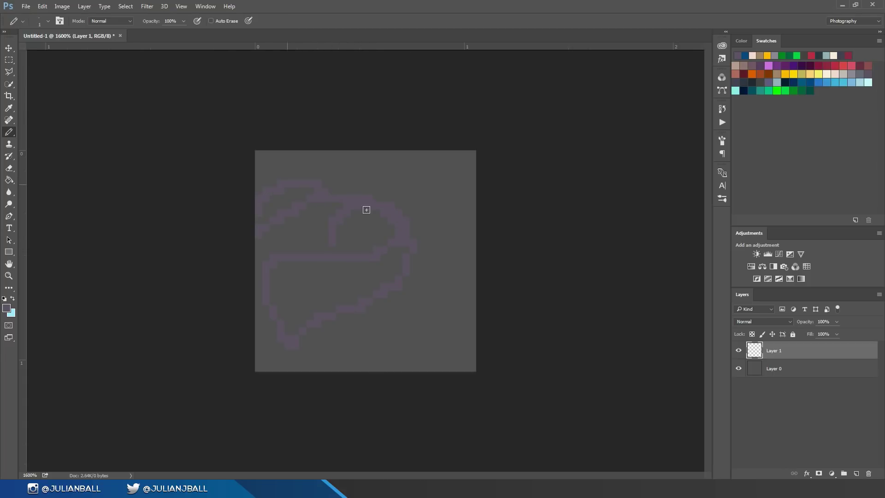
pyautogui.hotkey('ctrl', 'z')
pyautogui.click(382, 220)
pyautogui.hotkey('ctrl', 'z')
pyautogui.rightClick(376, 237)
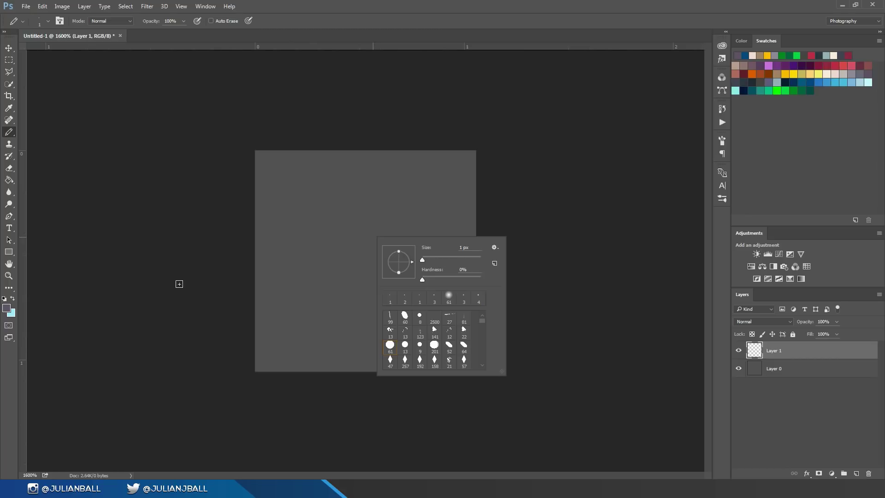
pyautogui.click(522, 174)
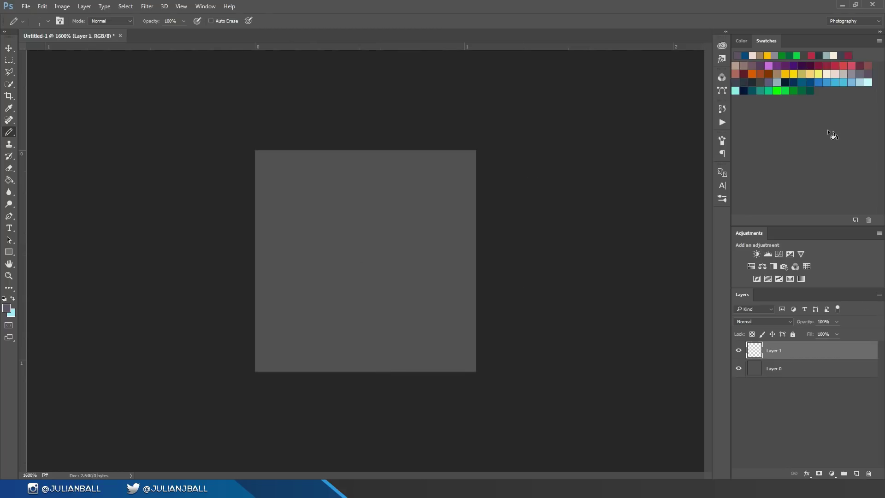
# Pencil the character's lower body with two pale skin-colored legs, dark gray shoes and blue shorts.
pyautogui.click(837, 75)
pyautogui.moveTo(338, 341); pyautogui.dragTo(343, 301)
pyautogui.moveTo(373, 340); pyautogui.dragTo(372, 301)
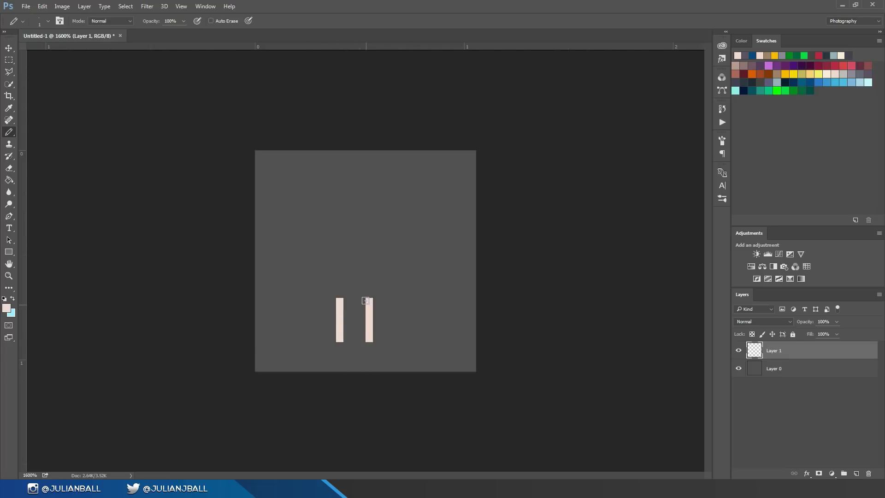
pyautogui.click(740, 79)
pyautogui.moveTo(362, 346)
pyautogui.mouseDown()
pyautogui.moveTo(369, 344)
pyautogui.moveTo(340, 346)
pyautogui.mouseUp()
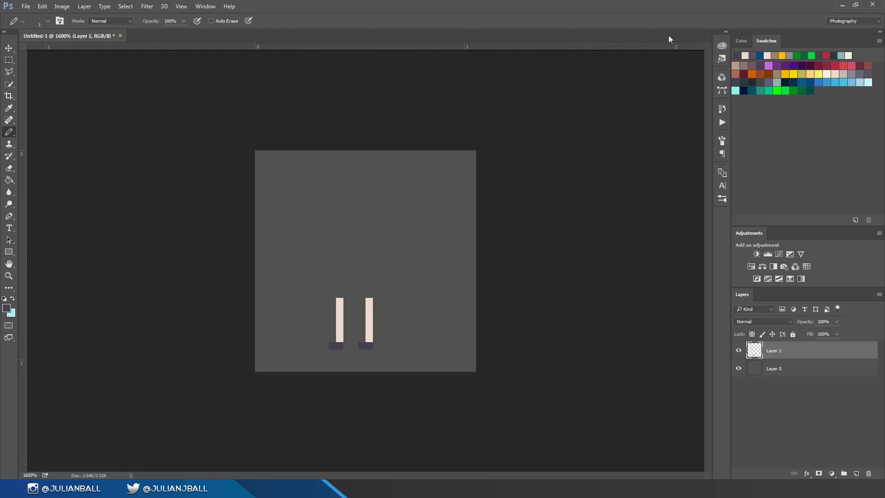
pyautogui.click(809, 82)
pyautogui.moveTo(340, 294)
pyautogui.mouseDown()
pyautogui.moveTo(341, 267)
pyautogui.moveTo(342, 292)
pyautogui.moveTo(365, 295)
pyautogui.moveTo(364, 261)
pyautogui.moveTo(365, 287)
pyautogui.moveTo(375, 270)
pyautogui.moveTo(377, 280)
pyautogui.moveTo(376, 264)
pyautogui.moveTo(339, 266)
pyautogui.moveTo(349, 255)
pyautogui.moveTo(375, 258)
pyautogui.mouseUp()
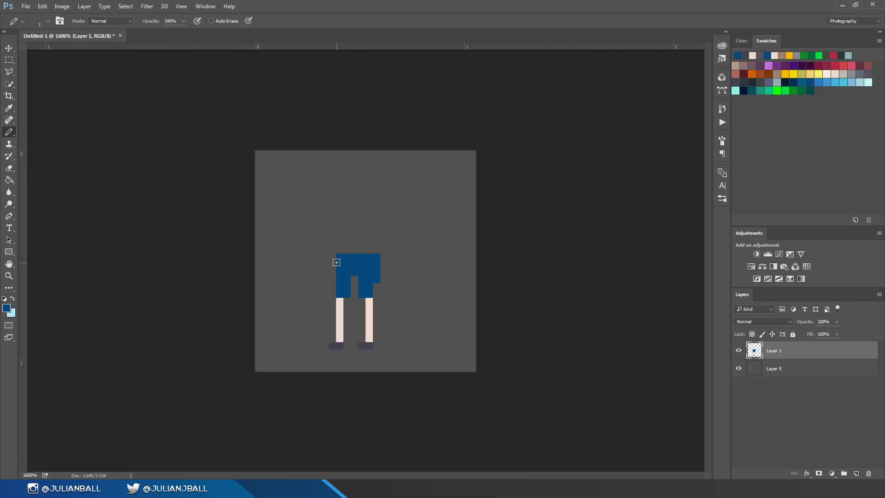
# Select the character's left-hand leg and shoe, shift them one pixel to the right, and deselect.
pyautogui.press('m')
pyautogui.moveTo(299, 364); pyautogui.dragTo(351, 297)
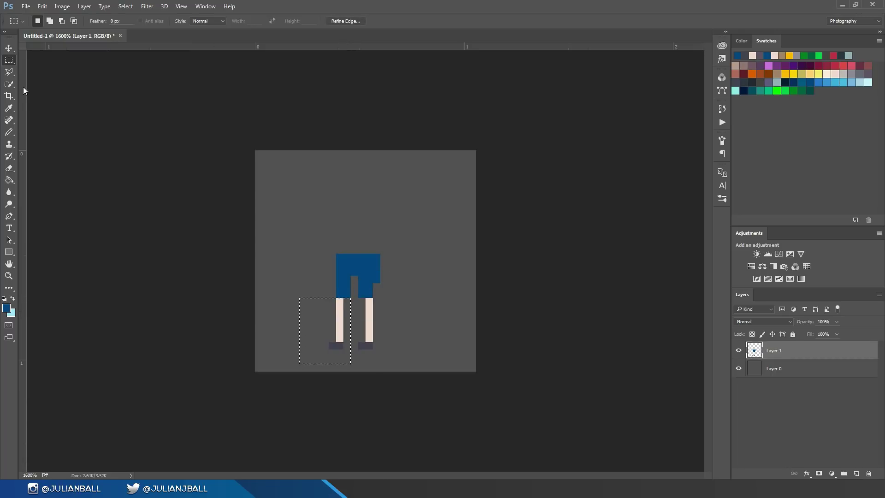
pyautogui.click(9, 50)
pyautogui.press('Right')
pyautogui.hotkey('ctrl', 'd')
pyautogui.click(34, 21)
# Pencil a dark red shirt with short sleeves directly above the blue shorts.
pyautogui.press('b')
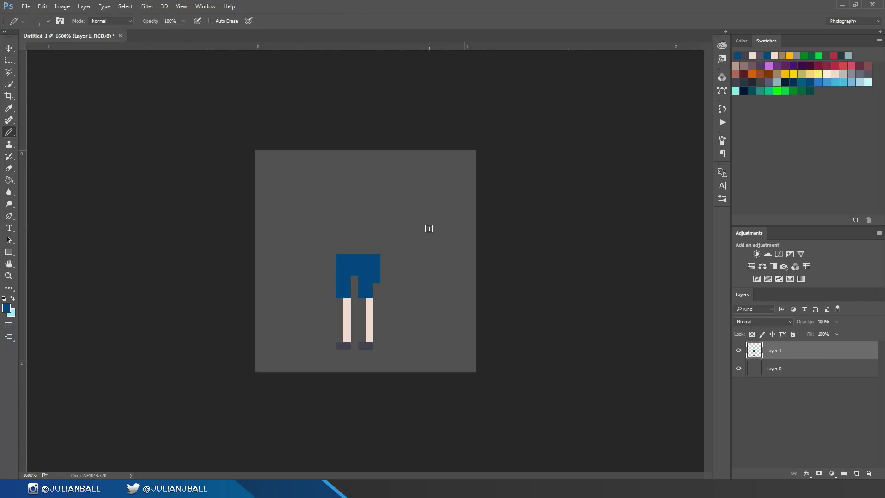
pyautogui.click(835, 65)
pyautogui.moveTo(339, 257)
pyautogui.mouseDown()
pyautogui.moveTo(376, 262)
pyautogui.moveTo(376, 249)
pyautogui.moveTo(340, 248)
pyautogui.moveTo(340, 225)
pyautogui.moveTo(363, 243)
pyautogui.moveTo(365, 220)
pyautogui.moveTo(347, 237)
pyautogui.moveTo(375, 240)
pyautogui.moveTo(334, 214)
pyautogui.moveTo(334, 224)
pyautogui.moveTo(357, 215)
pyautogui.moveTo(377, 224)
pyautogui.moveTo(369, 211)
pyautogui.moveTo(332, 262)
pyautogui.mouseUp()
# Draw an arm below each sleeve and a head above the shirt, using the sampled skin color.
pyautogui.keyDown('alt'); pyautogui.click(351, 299); pyautogui.keyUp('alt')
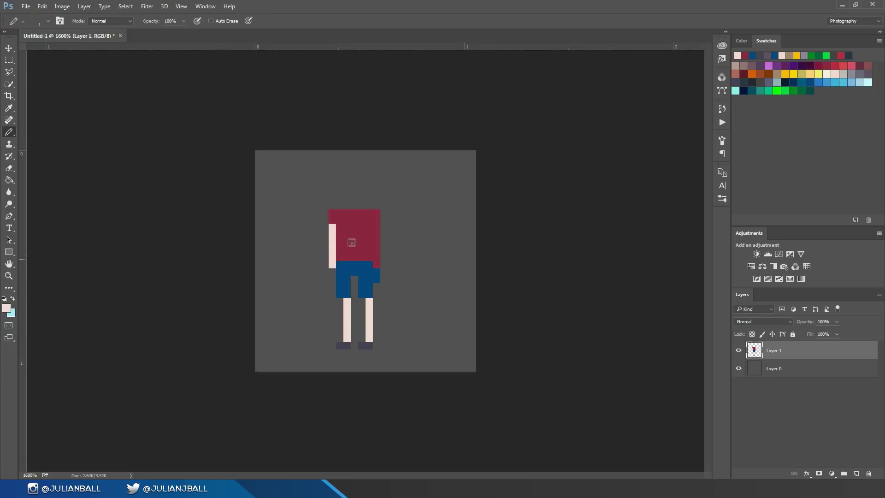
pyautogui.moveTo(375, 226); pyautogui.dragTo(375, 263)
pyautogui.moveTo(347, 206); pyautogui.dragTo(361, 190)
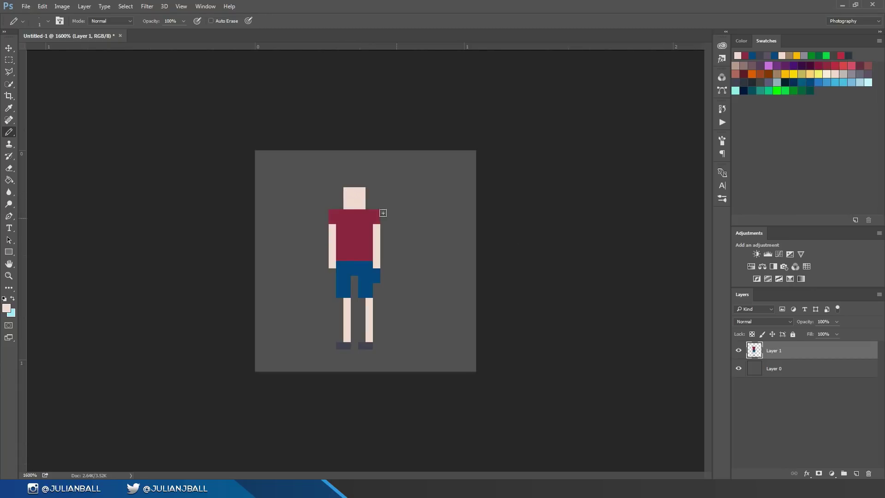
# Shape the chin and neck by erasing the head's lower-left pixel and keeping the lower-right one filled with skin color.
pyautogui.press('e')
pyautogui.click(361, 205)
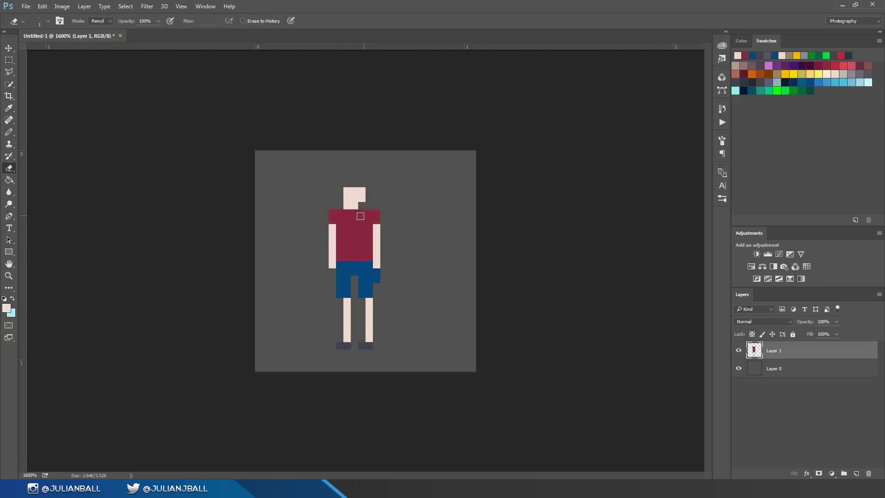
pyautogui.click(347, 205)
pyautogui.press('b')
pyautogui.click(362, 205)
# Draw a dark green cap on the head with a bright green pixel sticking out on its right.
pyautogui.click(780, 89)
pyautogui.click(347, 183)
pyautogui.moveTo(357, 183)
pyautogui.mouseDown()
pyautogui.moveTo(369, 183)
pyautogui.moveTo(345, 176)
pyautogui.moveTo(361, 183)
pyautogui.mouseUp()
pyautogui.click(806, 87)
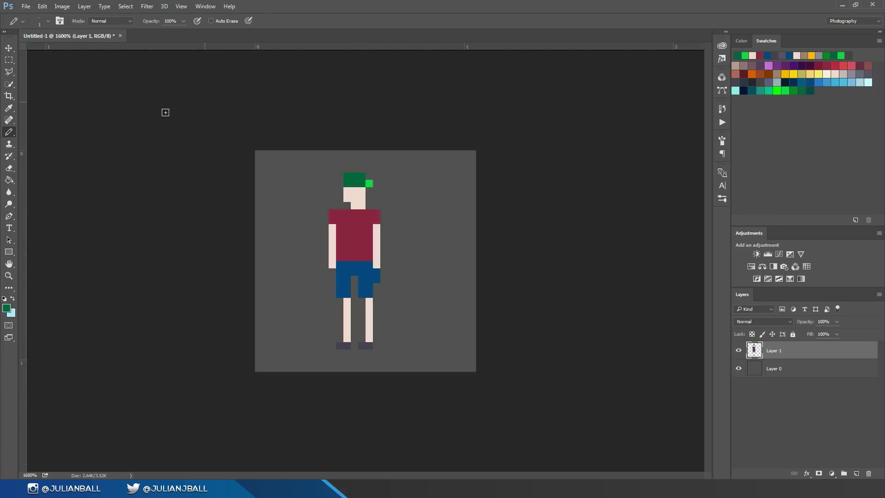
# Erase the stray blue pixels protruding from the right side of the shorts, below the hand.
pyautogui.click(9, 48)
pyautogui.moveTo(367, 300)
pyautogui.mouseDown()
pyautogui.moveTo(400, 283)
pyautogui.moveTo(385, 283)
pyautogui.mouseUp()
pyautogui.press('e')
pyautogui.click(375, 276)
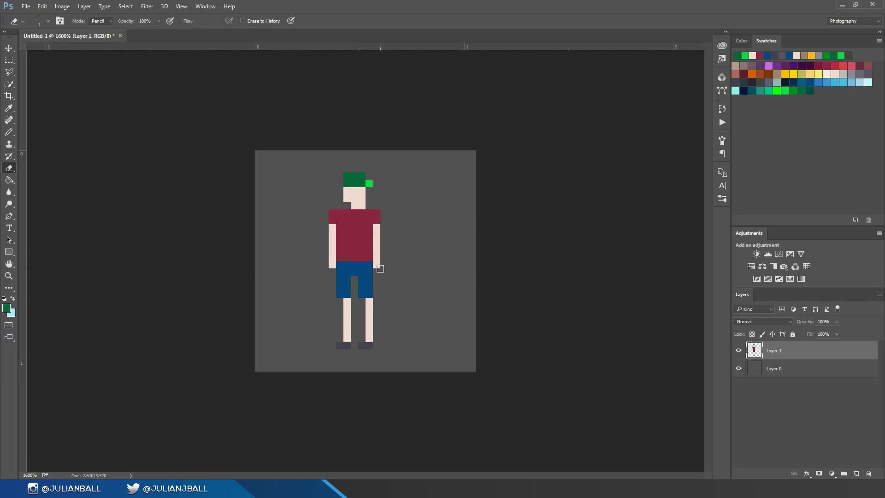
# Move the character slightly right and down until the shoes rest on the canvas's bottom edge.
pyautogui.press('v')
pyautogui.moveTo(360, 275)
pyautogui.mouseDown()
pyautogui.moveTo(467, 314)
pyautogui.moveTo(449, 327)
pyautogui.moveTo(375, 283)
pyautogui.moveTo(368, 292)
pyautogui.mouseUp()
pyautogui.press('Down')
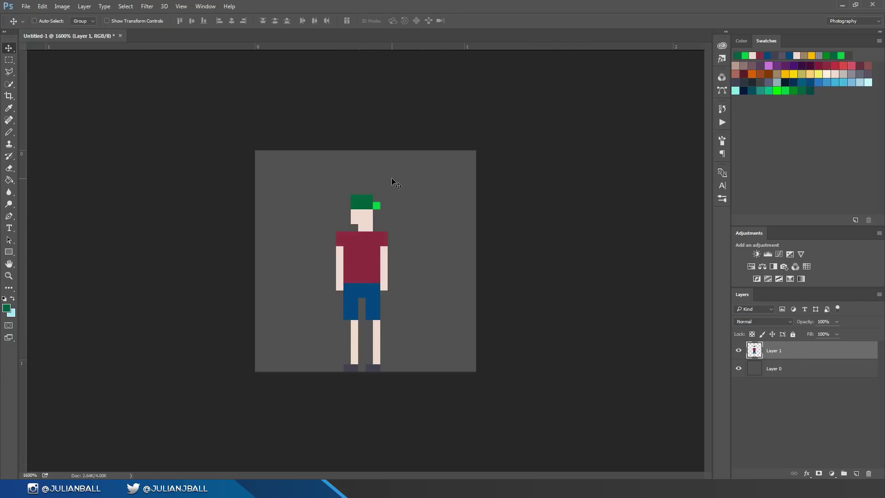
# Open the Timeline and create a frame animation from the character artwork.
pyautogui.click(199, 8)
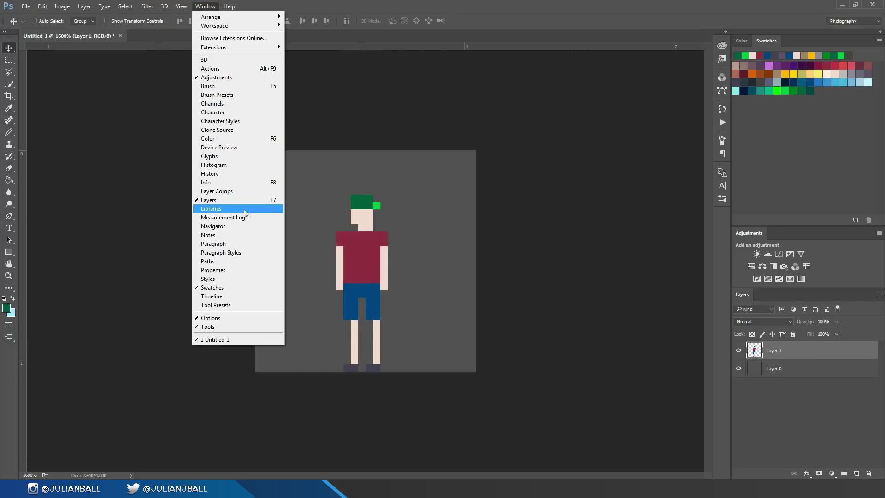
pyautogui.click(223, 295)
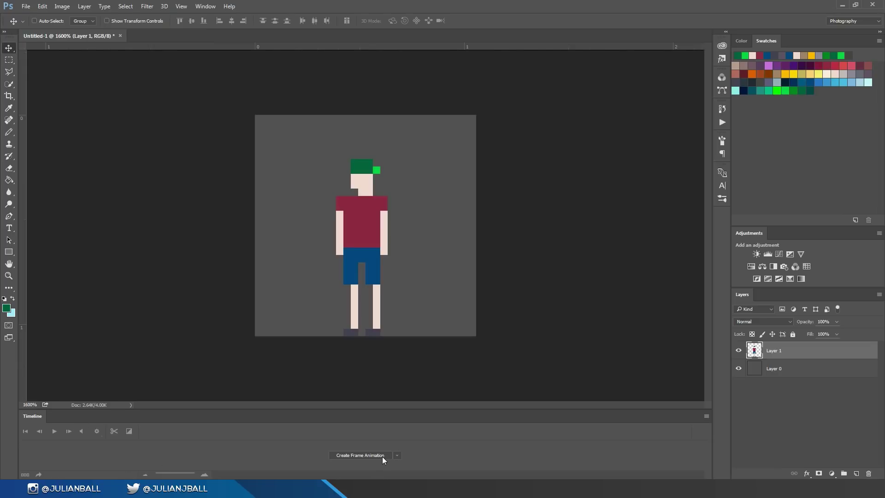
pyautogui.click(397, 456)
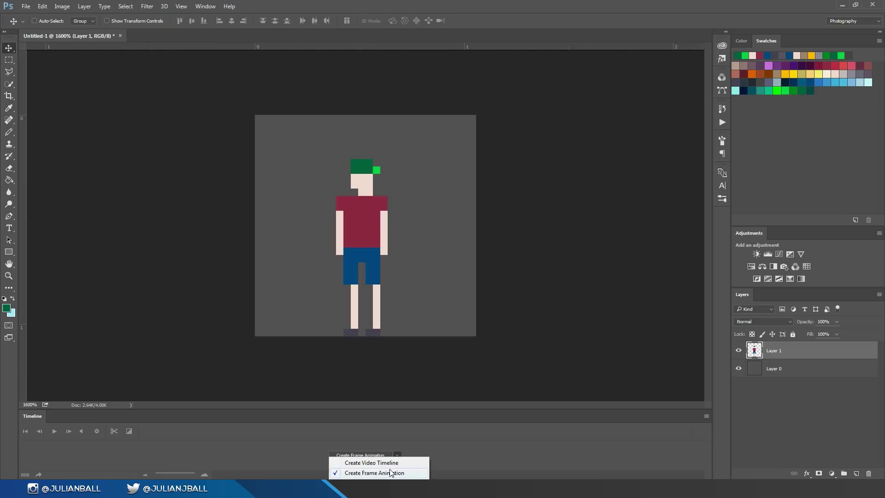
pyautogui.click(381, 463)
pyautogui.click(397, 455)
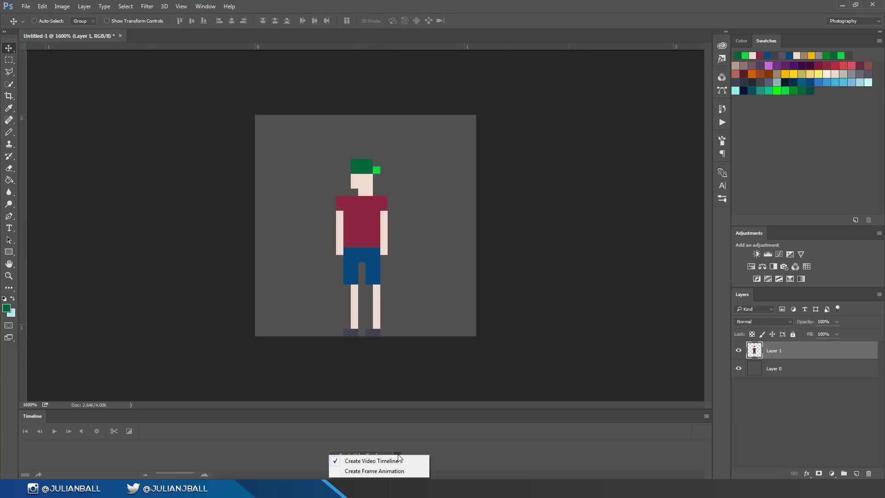
pyautogui.click(379, 471)
pyautogui.click(373, 455)
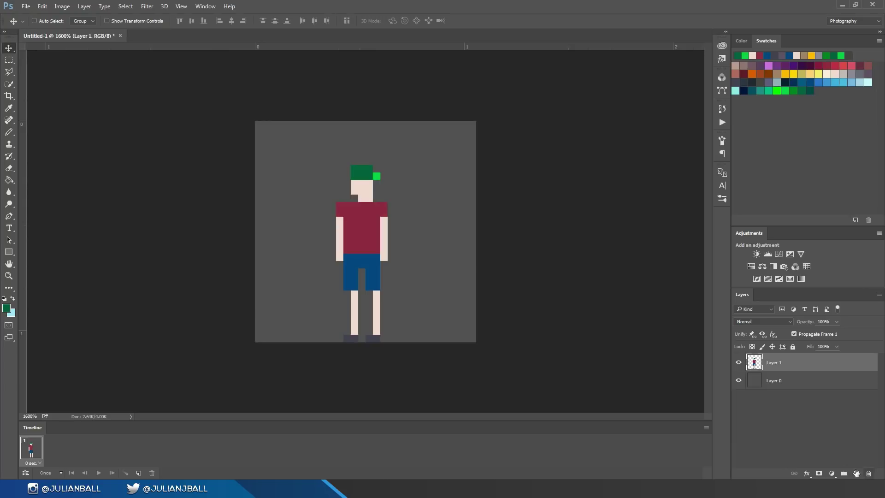
# Add a second animation frame that hides Layer 1 and shows a duplicate of that layer instead.
pyautogui.click(138, 473)
pyautogui.click(34, 448)
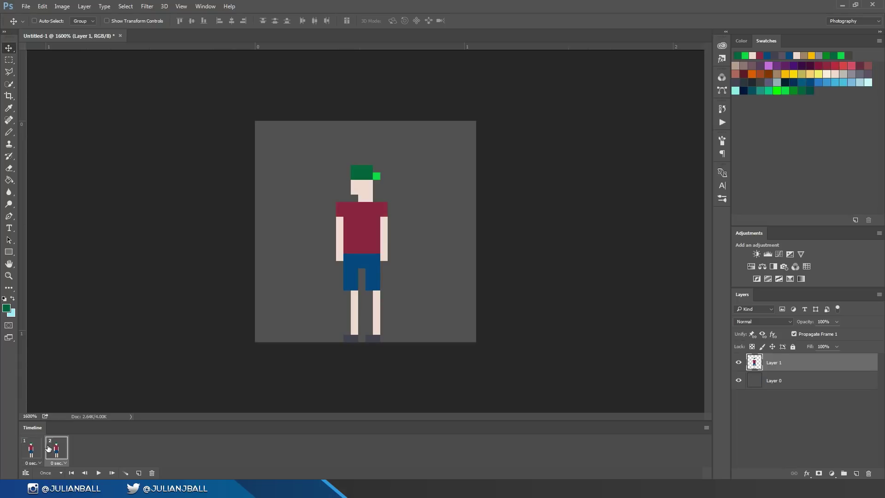
pyautogui.click(48, 448)
pyautogui.click(738, 362)
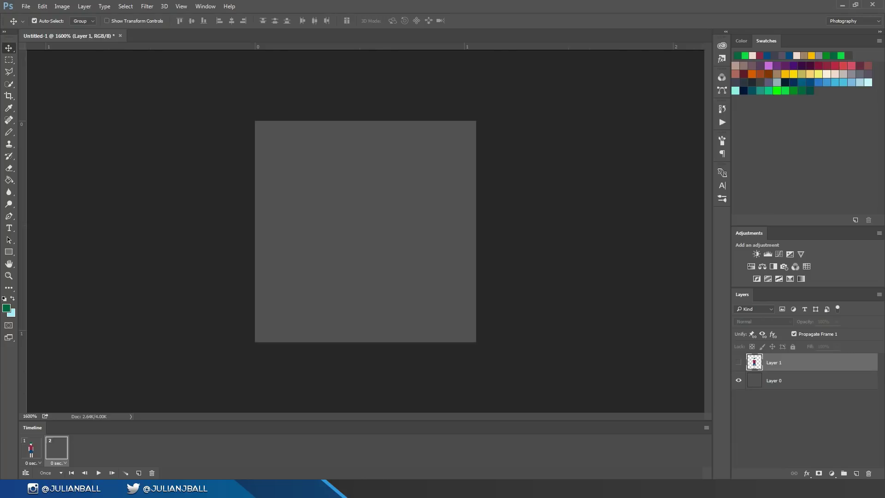
pyautogui.hotkey('ctrl', 'j')
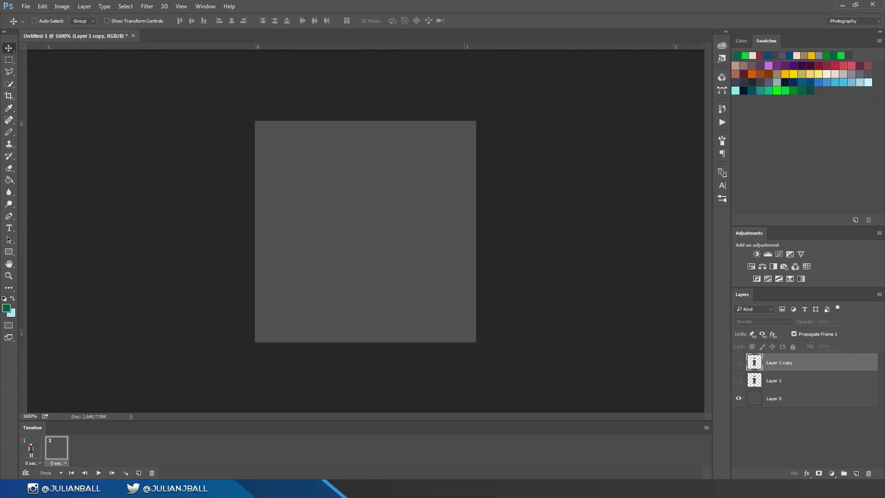
pyautogui.click(738, 362)
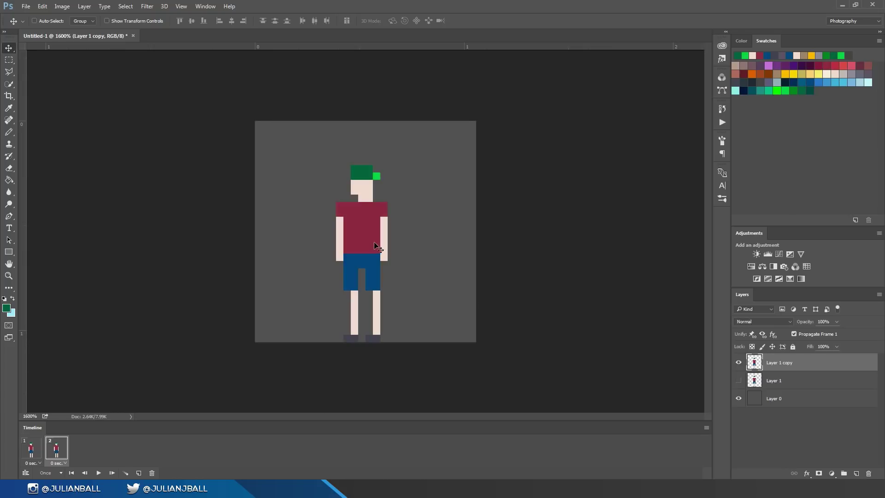
# Try moving the duplicated character up and to the left on frame 2, and compare it with frame 1.
pyautogui.moveTo(428, 310); pyautogui.dragTo(369, 306)
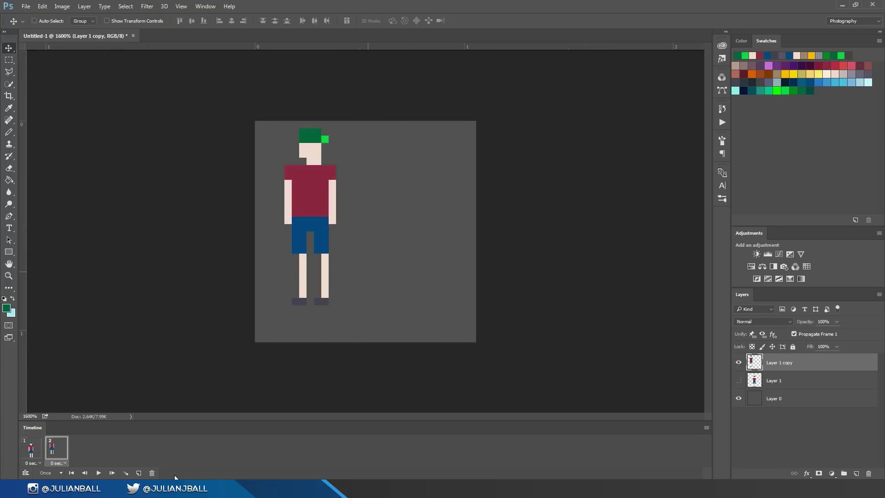
pyautogui.click(32, 449)
pyautogui.click(55, 448)
pyautogui.click(31, 449)
pyautogui.click(53, 449)
pyautogui.click(32, 449)
pyautogui.click(53, 449)
pyautogui.click(39, 445)
pyautogui.click(58, 443)
# Move the duplicated character back toward its original spot on the canvas's bottom edge and check it against frame 1.
pyautogui.moveTo(290, 284); pyautogui.dragTo(331, 305)
pyautogui.click(32, 448)
pyautogui.click(52, 443)
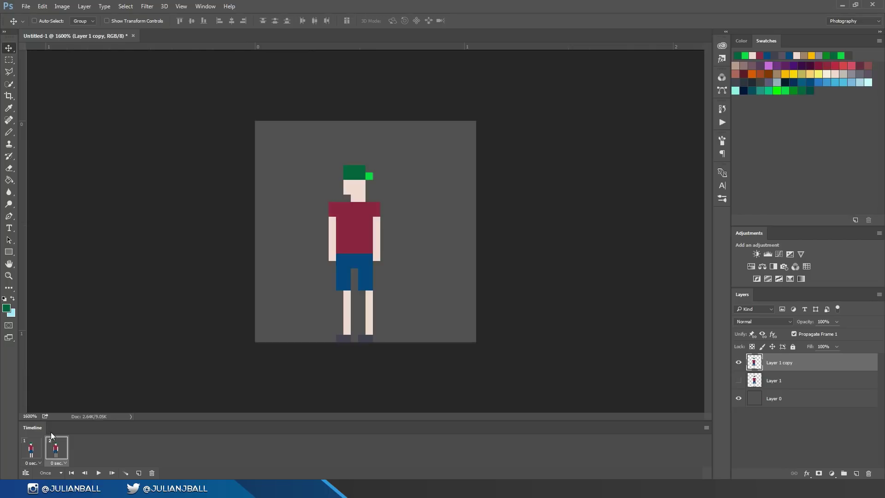
pyautogui.click(39, 448)
pyautogui.click(60, 449)
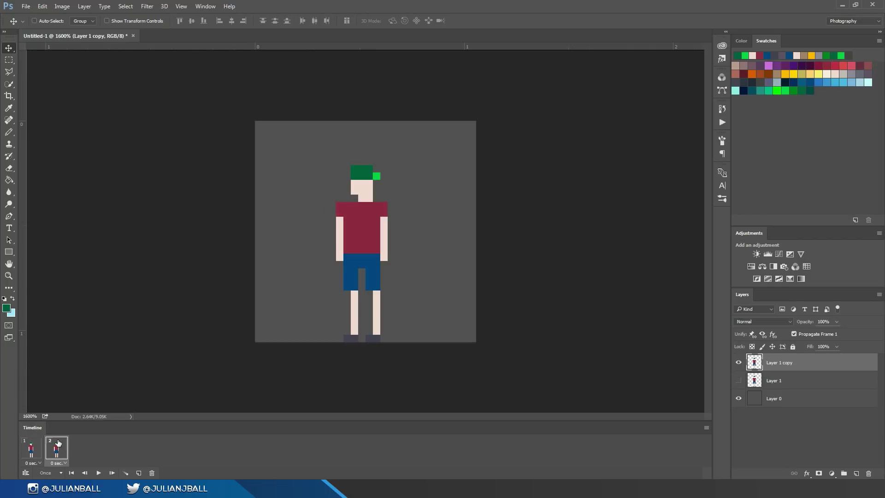
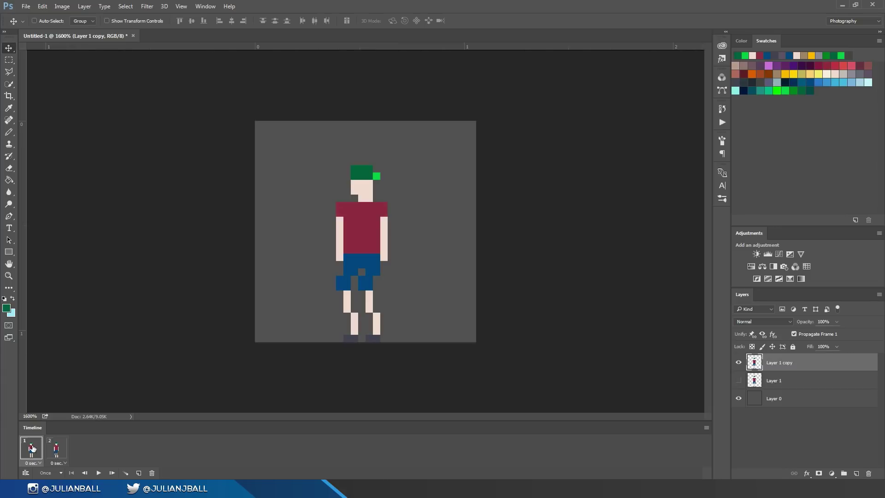
# Lower the character's upper body and shorts by one pixel on frame 2, and compare the pose with frame 1.
pyautogui.click(9, 60)
pyautogui.moveTo(255, 121); pyautogui.dragTo(436, 284)
pyautogui.click(9, 48)
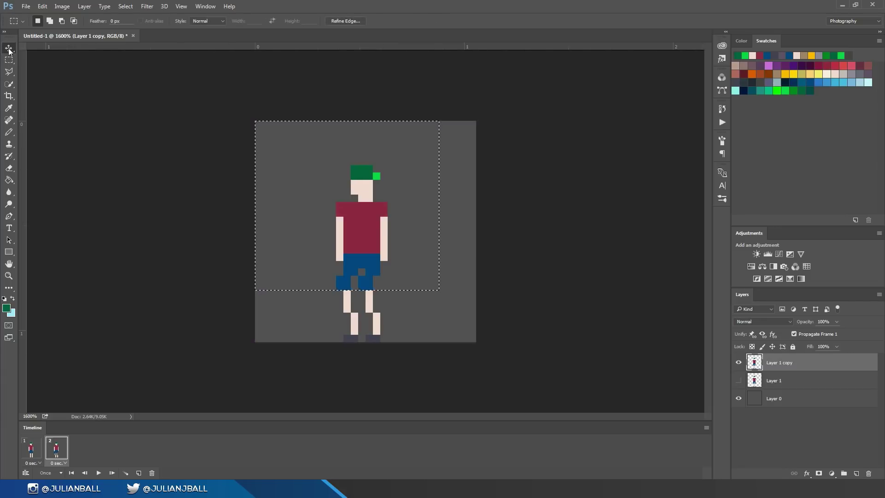
pyautogui.press('Down')
pyautogui.hotkey('ctrl', 'd')
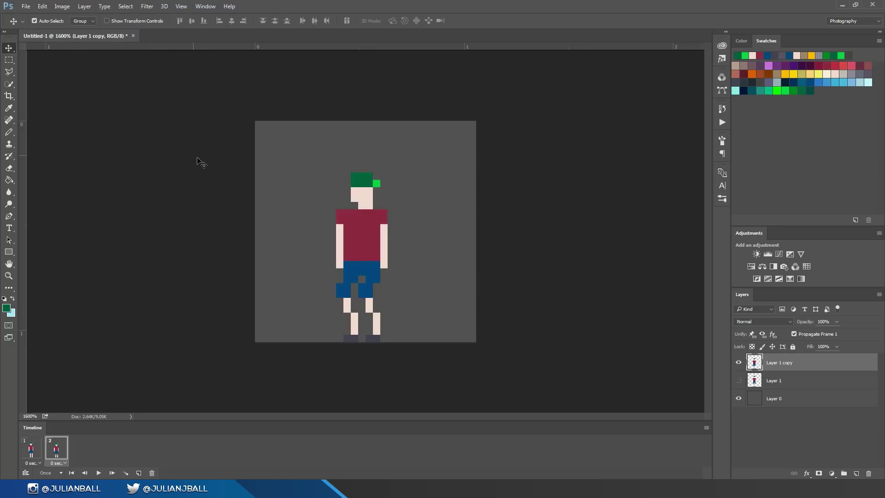
pyautogui.click(29, 449)
pyautogui.click(53, 448)
pyautogui.click(33, 447)
pyautogui.click(56, 448)
# Add a third frame that hides Layer 1 copy and shows a new duplicate of it.
pyautogui.click(138, 472)
pyautogui.click(739, 363)
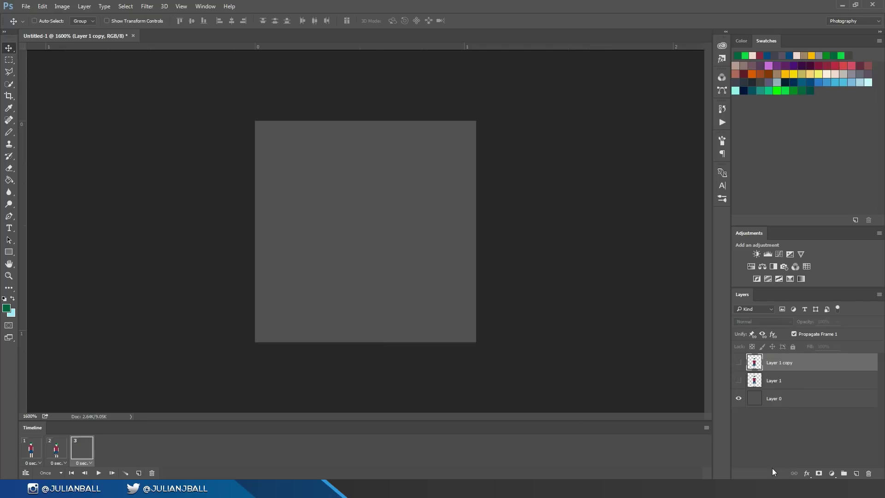
pyautogui.hotkey('ctrl', 'j')
pyautogui.click(739, 362)
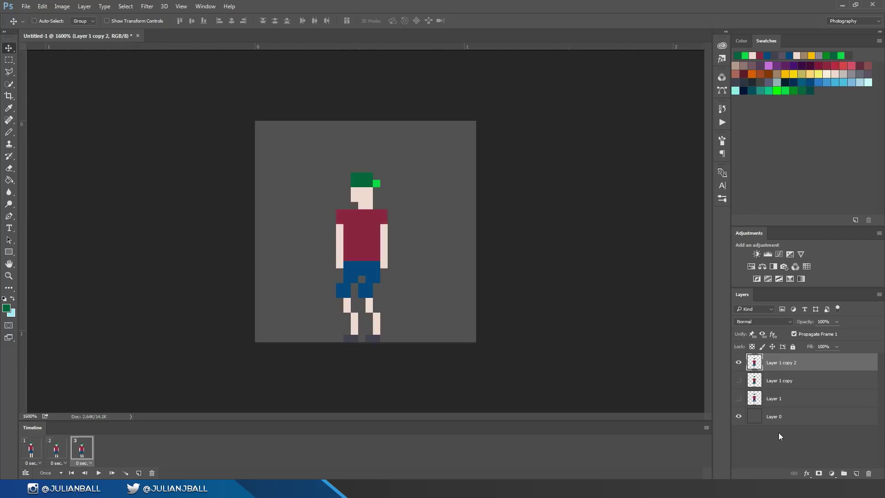
# Rename the three character layers 1, 2 and 3 from the lowest to the uppermost.
pyautogui.doubleClick(775, 399)
pyautogui.write('1')
pyautogui.press('Return')
pyautogui.doubleClick(777, 381)
pyautogui.write('2')
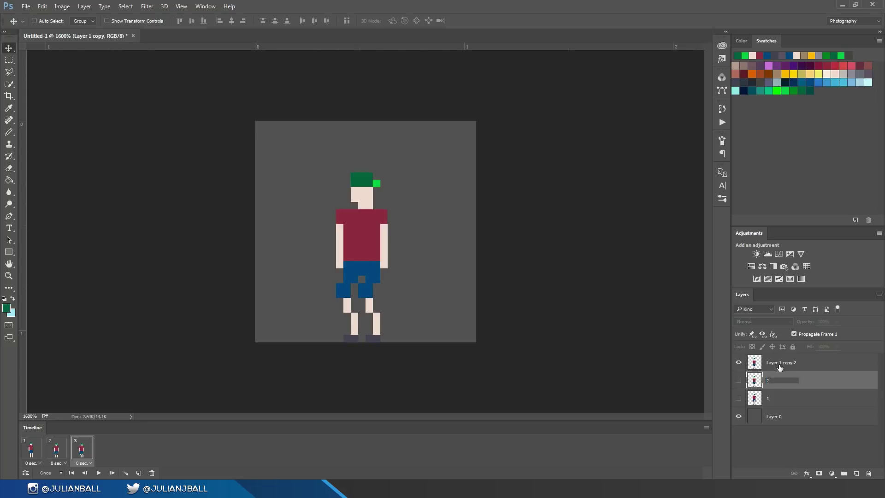
pyautogui.press('Return')
pyautogui.doubleClick(792, 363)
pyautogui.write('3')
pyautogui.press('Return')
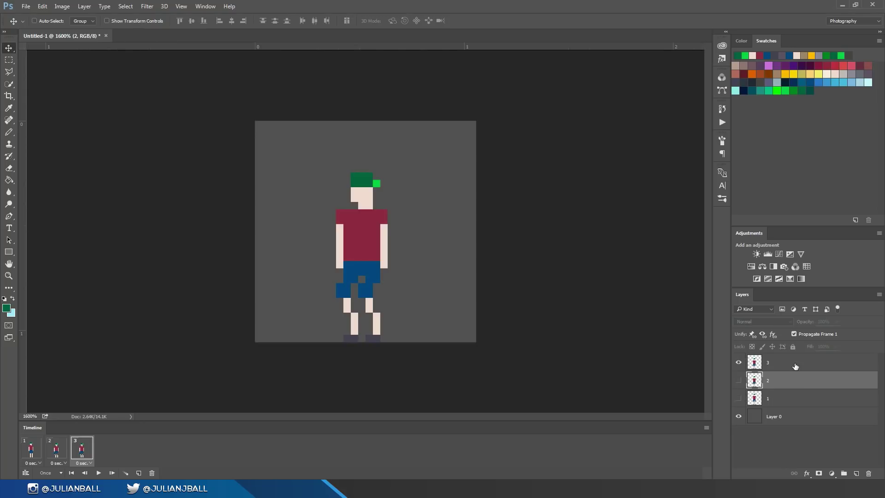
# Lower the character's upper body and shorts by one pixel on frame 3, using layer 3.
pyautogui.click(24, 445)
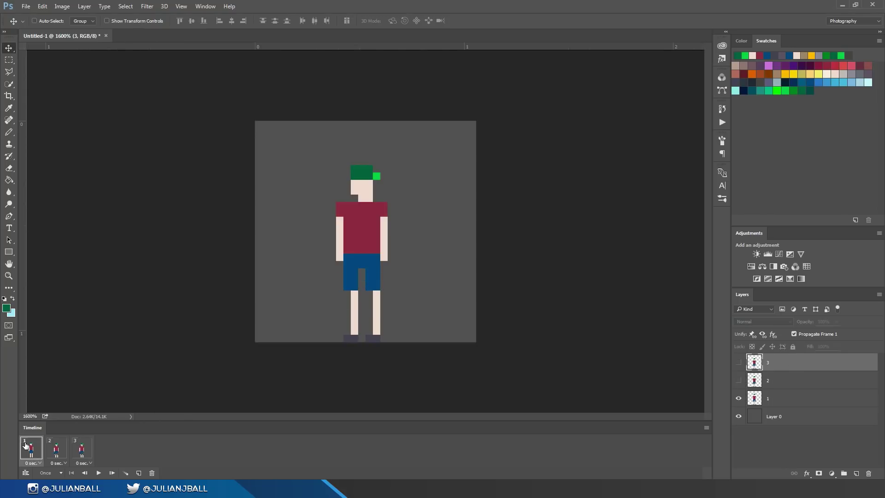
pyautogui.click(53, 443)
pyautogui.click(83, 450)
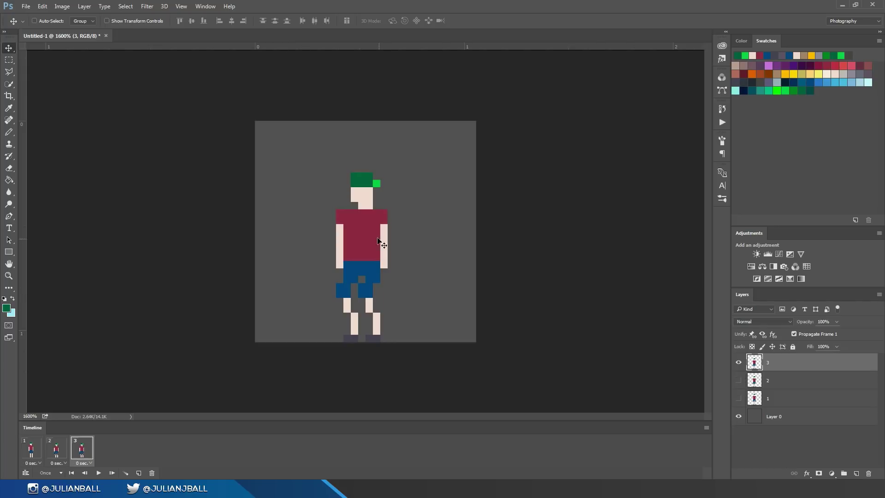
pyautogui.click(8, 61)
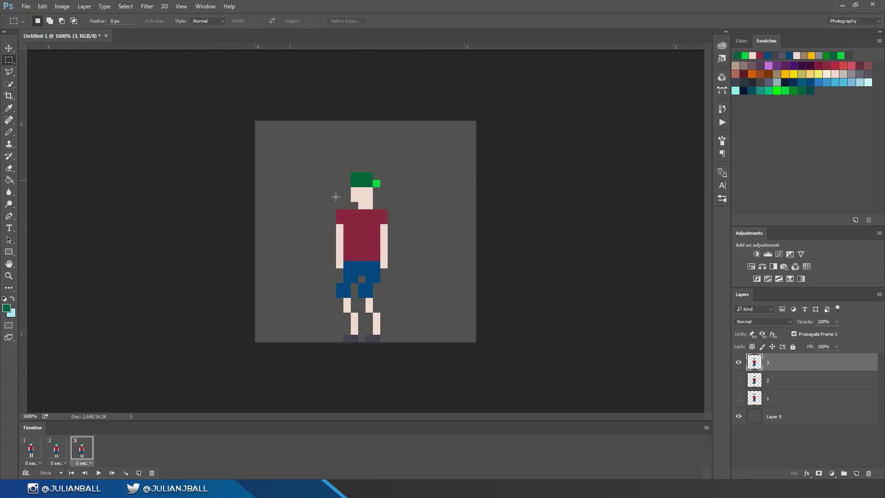
pyautogui.moveTo(255, 128)
pyautogui.mouseDown()
pyautogui.moveTo(479, 277)
pyautogui.moveTo(472, 296)
pyautogui.mouseUp()
pyautogui.press('v')
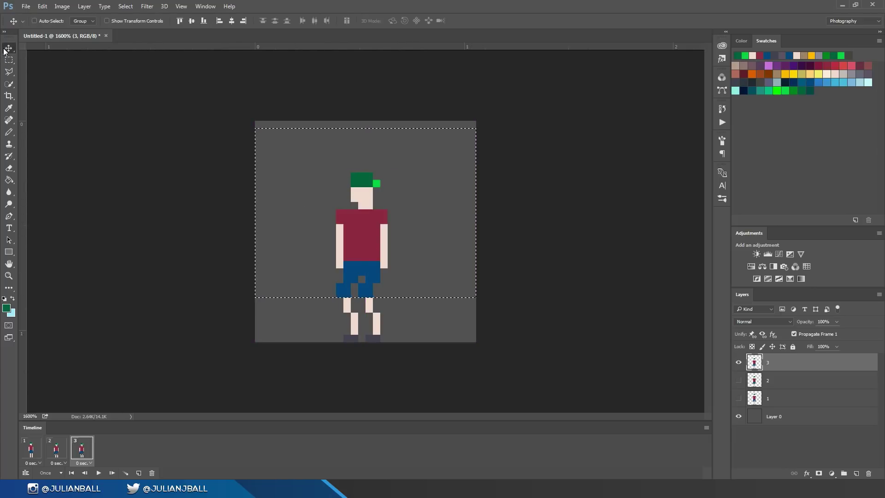
pyautogui.press('Down')
pyautogui.hotkey('ctrl', 'd')
# Bend the character's left-side arm on layer 3 by redrawing its lower four skin pixels one pixel outward.
pyautogui.press('e')
pyautogui.moveTo(337, 249); pyautogui.dragTo(340, 272)
pyautogui.press('b')
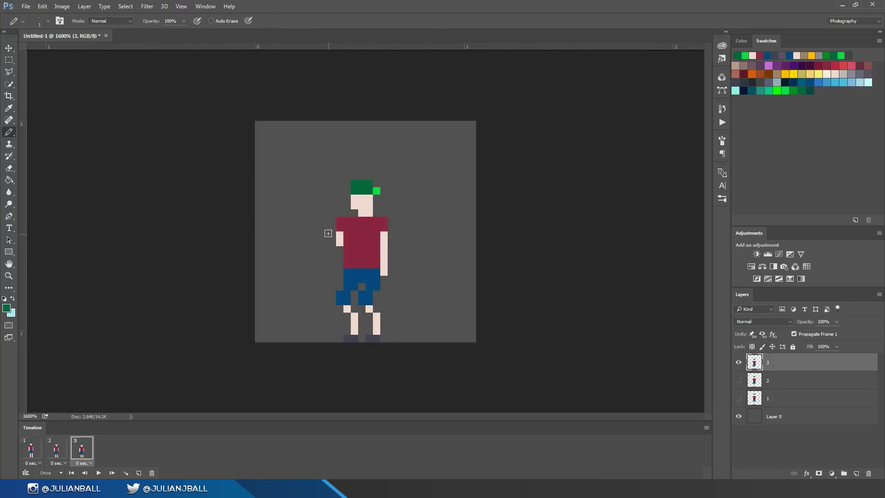
pyautogui.keyDown('alt'); pyautogui.click(338, 236); pyautogui.keyUp('alt')
pyautogui.moveTo(332, 250); pyautogui.dragTo(332, 272)
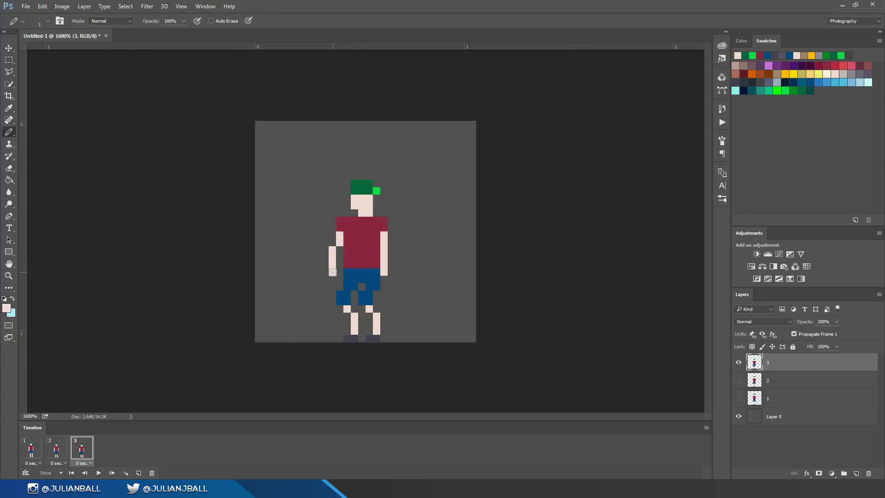
# Redraw the right-side forearm one pixel outward in skin color, and compare frame 3 with frame 2.
pyautogui.press('e')
pyautogui.moveTo(384, 266)
pyautogui.mouseDown()
pyautogui.moveTo(385, 250)
pyautogui.moveTo(393, 271)
pyautogui.mouseUp()
pyautogui.press('b')
pyautogui.keyDown('alt'); pyautogui.click(384, 235); pyautogui.keyUp('alt')
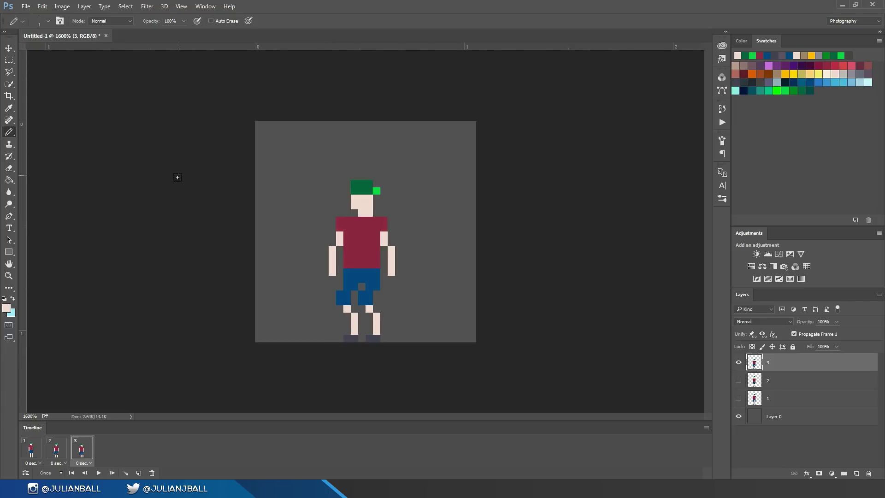
pyautogui.click(59, 449)
pyautogui.click(75, 451)
pyautogui.click(59, 449)
pyautogui.click(73, 451)
# Shift the lower shorts and knees on layer 3 one pixel left, and check the motion across the frames.
pyautogui.click(9, 60)
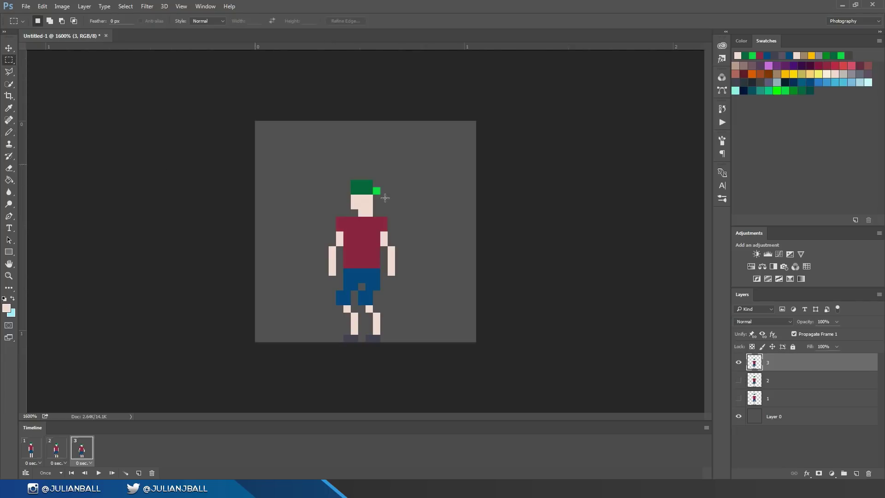
pyautogui.moveTo(340, 298); pyautogui.dragTo(384, 295)
pyautogui.moveTo(329, 275); pyautogui.dragTo(394, 320)
pyautogui.press('v')
pyautogui.press('Left')
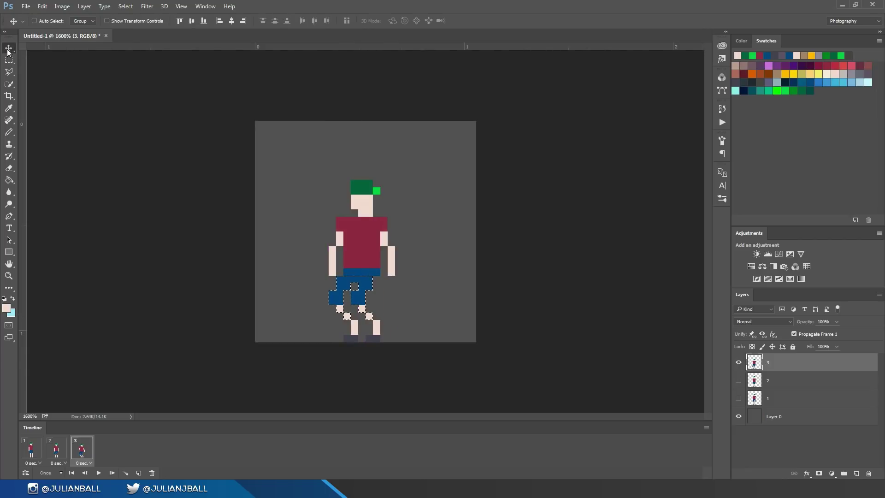
pyautogui.click(56, 448)
pyautogui.click(77, 448)
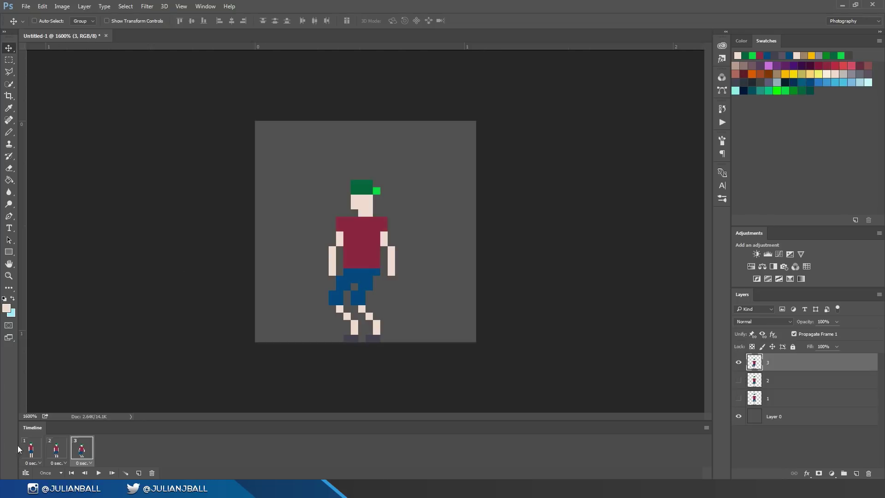
pyautogui.press('space')
pyautogui.click(89, 458)
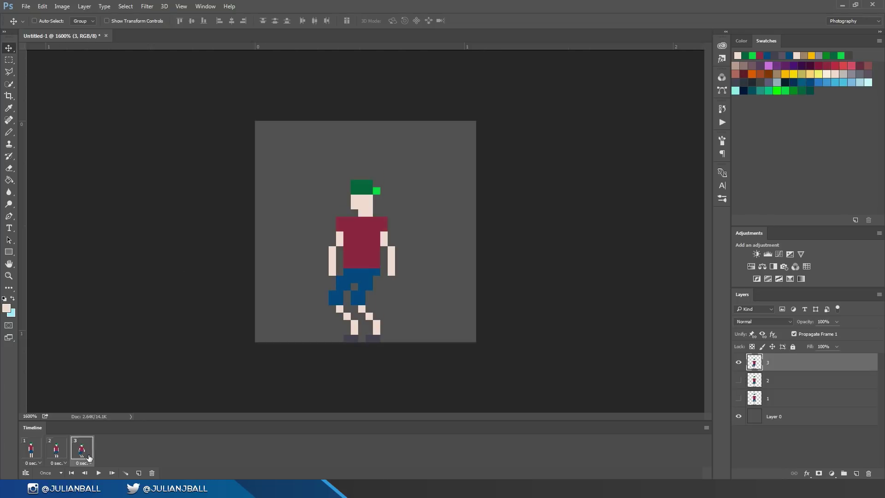
# Add a fourth frame that hides layer 3 and shows a duplicate of layer 2 placed above it.
pyautogui.click(140, 473)
pyautogui.click(738, 364)
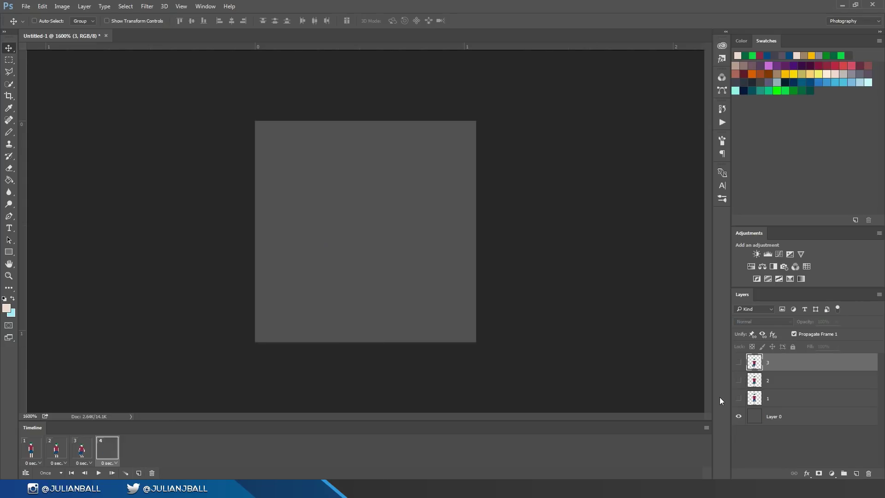
pyautogui.click(762, 380)
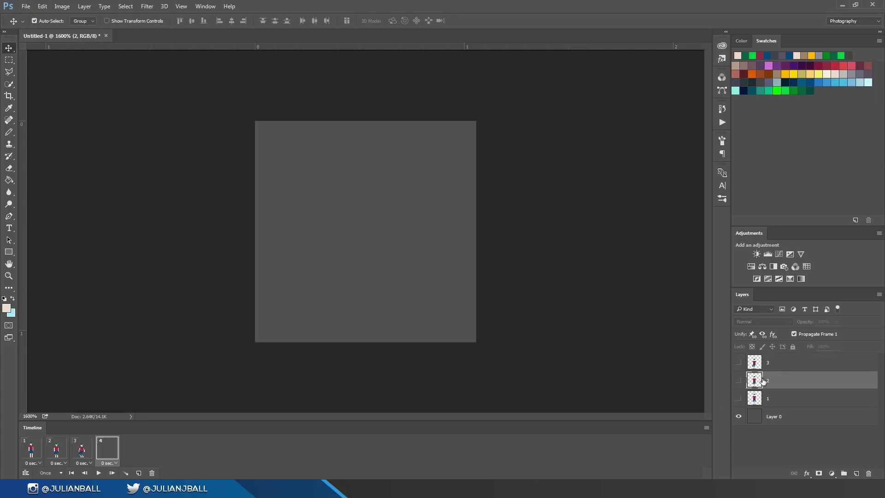
pyautogui.moveTo(766, 383); pyautogui.dragTo(774, 363)
pyautogui.click(738, 363)
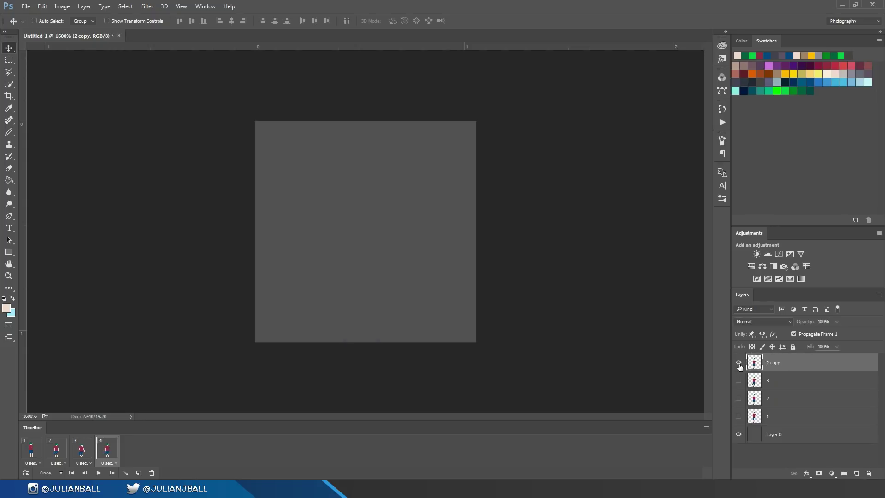
# Flip repeatedly between frames 2 and 3, ending on frame 4, to examine how the poses change.
pyautogui.click(57, 449)
pyautogui.click(82, 449)
pyautogui.click(56, 449)
pyautogui.click(83, 449)
pyautogui.click(56, 449)
pyautogui.click(83, 449)
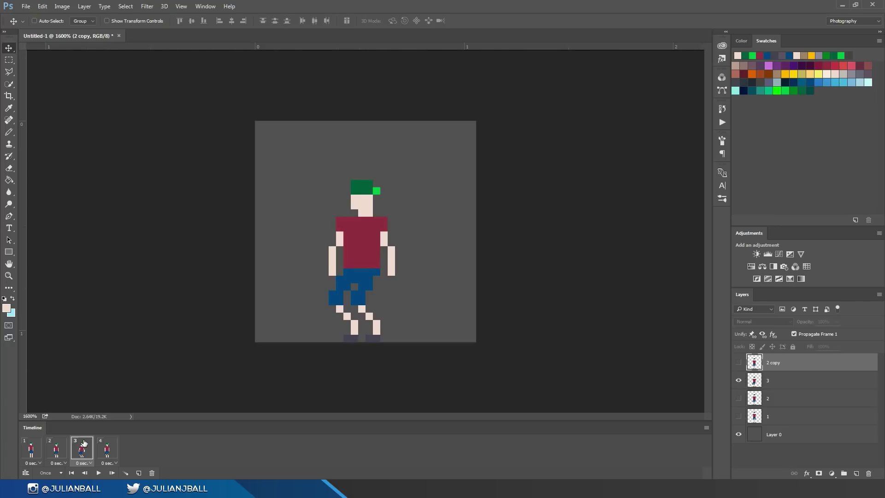
pyautogui.click(101, 444)
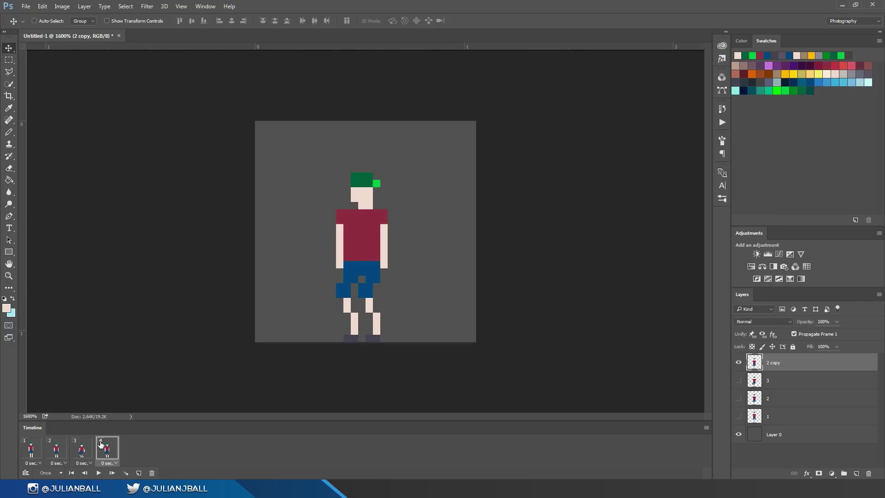
# Rename the duplicated layer as 4, and add a fifth frame with layer 4 hidden.
pyautogui.doubleClick(768, 363)
pyautogui.write('4')
pyautogui.press('Return')
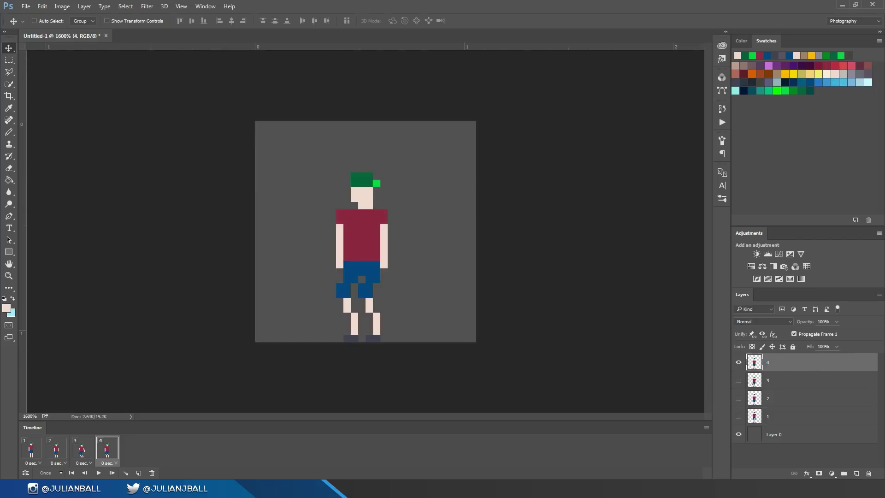
pyautogui.click(139, 473)
pyautogui.click(737, 362)
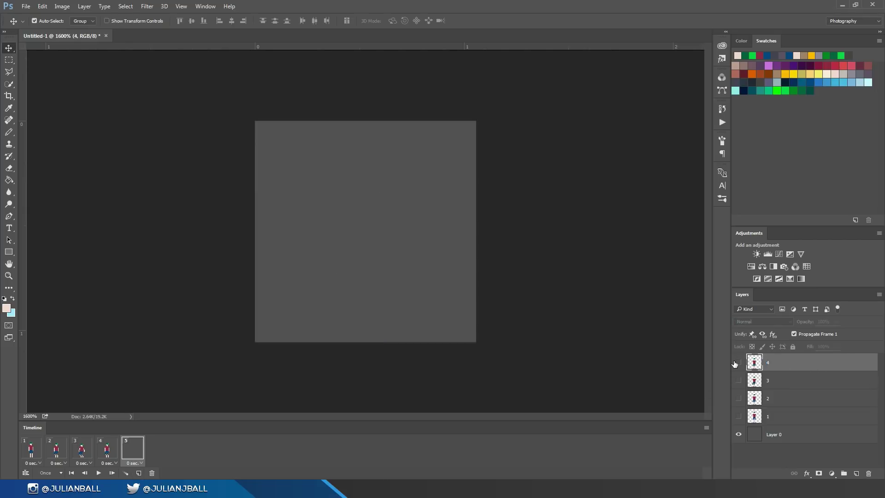
# Duplicate layer 4, make the copy visible in frame 5, and rename it as 5.
pyautogui.hotkey('ctrl', 'j')
pyautogui.click(738, 362)
pyautogui.doubleClick(773, 362)
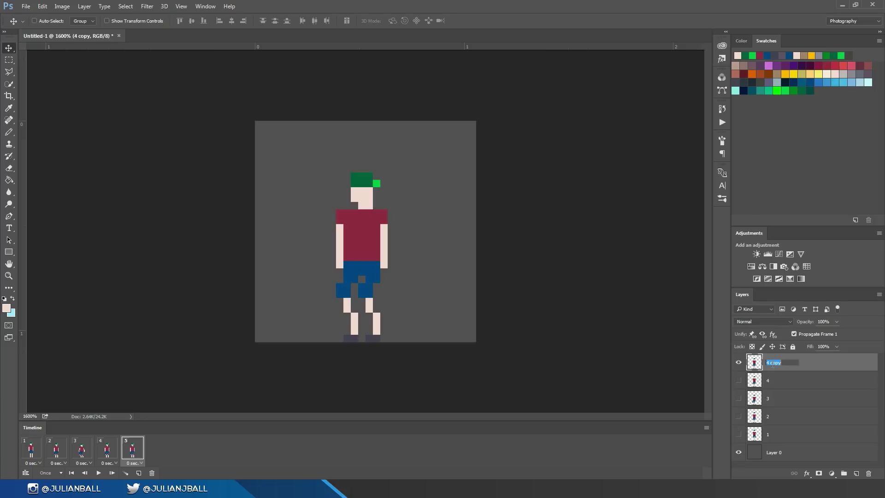
pyautogui.press('Return')
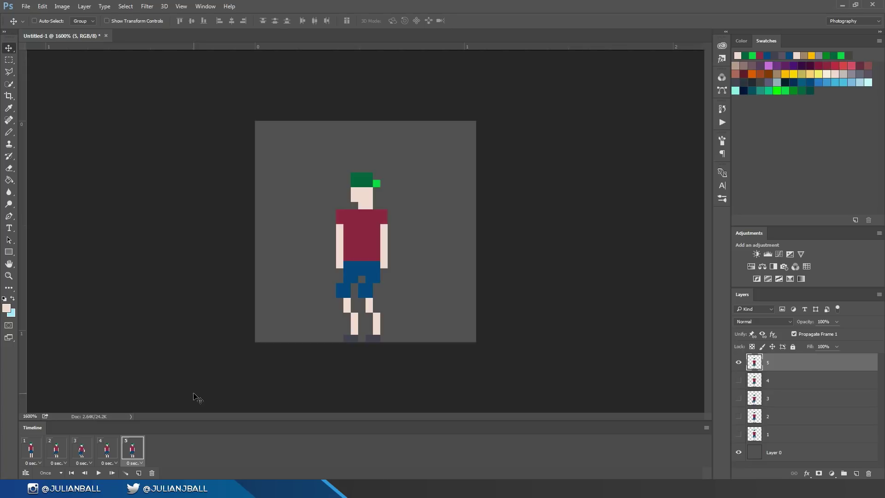
# Step through frames 1 to 5 to examine the motion so far, ending on frame 5.
pyautogui.click(37, 451)
pyautogui.click(62, 451)
pyautogui.click(88, 451)
pyautogui.click(113, 453)
pyautogui.click(130, 454)
pyautogui.click(82, 452)
pyautogui.click(133, 453)
# Replace layer 5 with a duplicate of layer 1 at the top of the stack, named 5 and visible in frame 5.
pyautogui.click(9, 60)
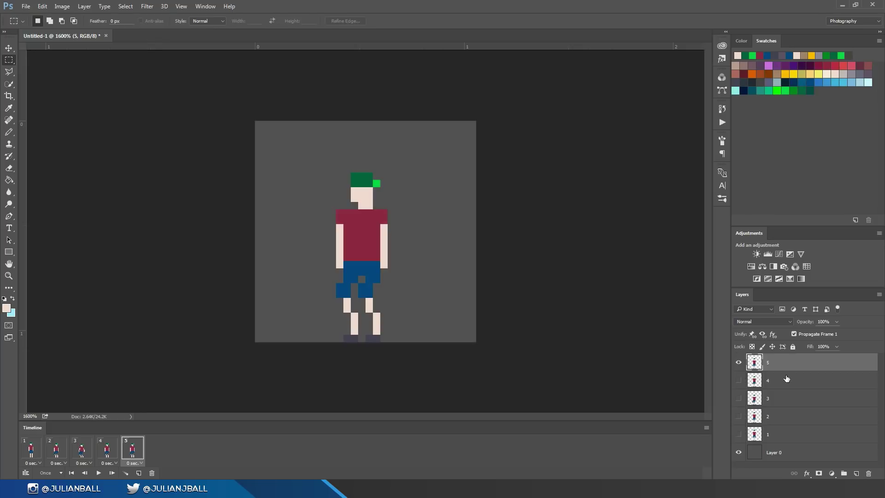
pyautogui.press('Delete')
pyautogui.click(756, 423)
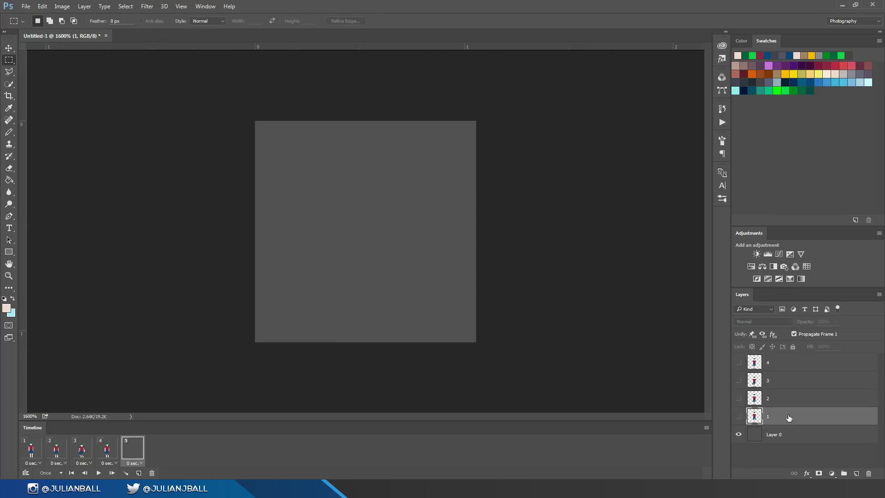
pyautogui.hotkey('ctrl', 'j')
pyautogui.moveTo(789, 418); pyautogui.dragTo(775, 363)
pyautogui.doubleClick(775, 363)
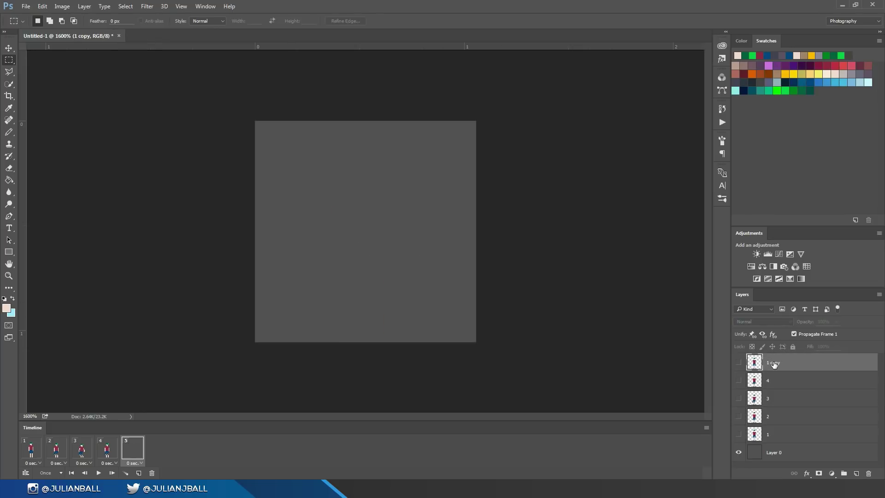
pyautogui.write('5')
pyautogui.click(739, 363)
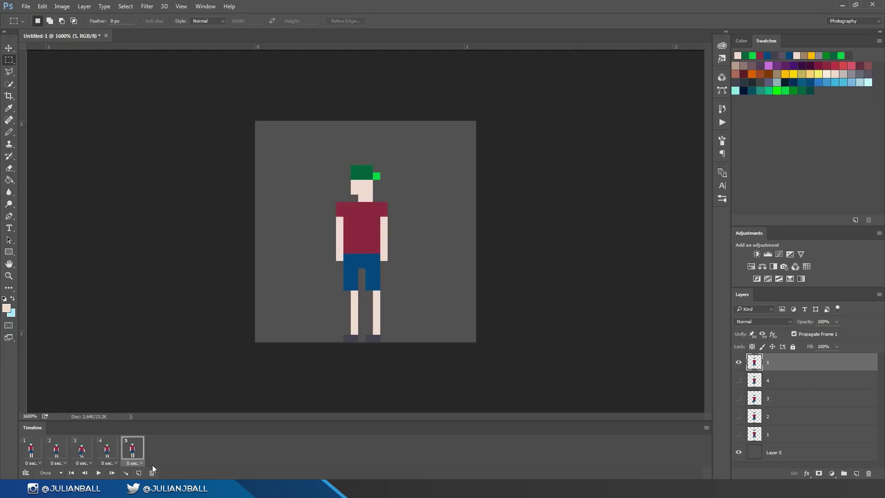
# Move the character on layer 5 up three pixels, and compare frame 5 with frame 4.
pyautogui.click(107, 448)
pyautogui.click(132, 448)
pyautogui.click(9, 48)
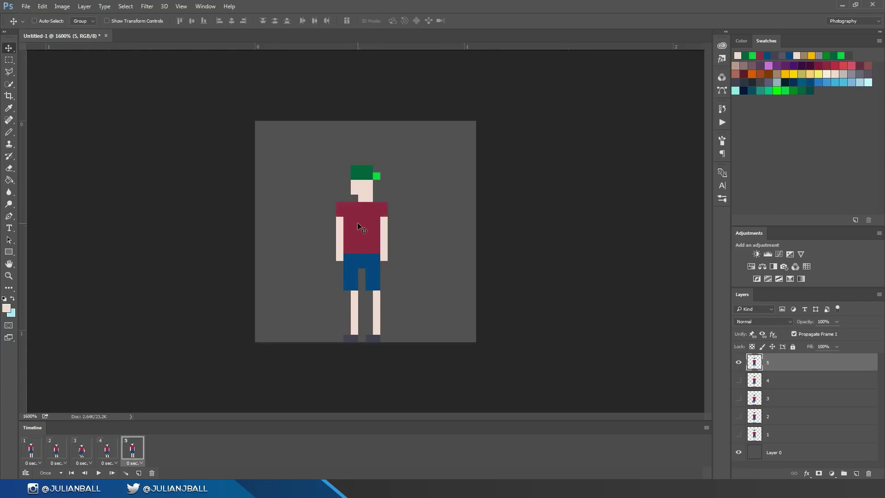
pyautogui.press('Up')
pyautogui.press('Up')
pyautogui.press('Up')
pyautogui.click(115, 451)
pyautogui.click(128, 454)
pyautogui.click(115, 452)
pyautogui.click(129, 454)
pyautogui.click(116, 451)
pyautogui.press('space')
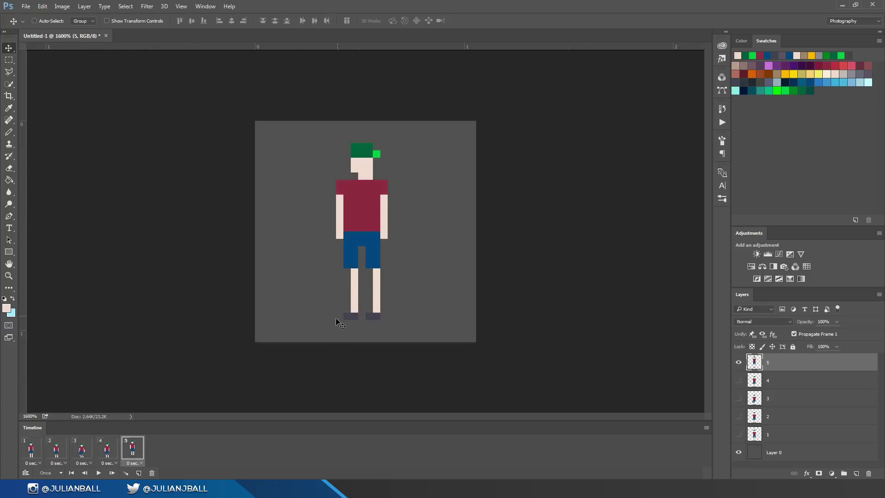
# Erase the toe pixel of each shoe on layer 5 and redraw it one pixel lower in the sampled shoe color.
pyautogui.press('e')
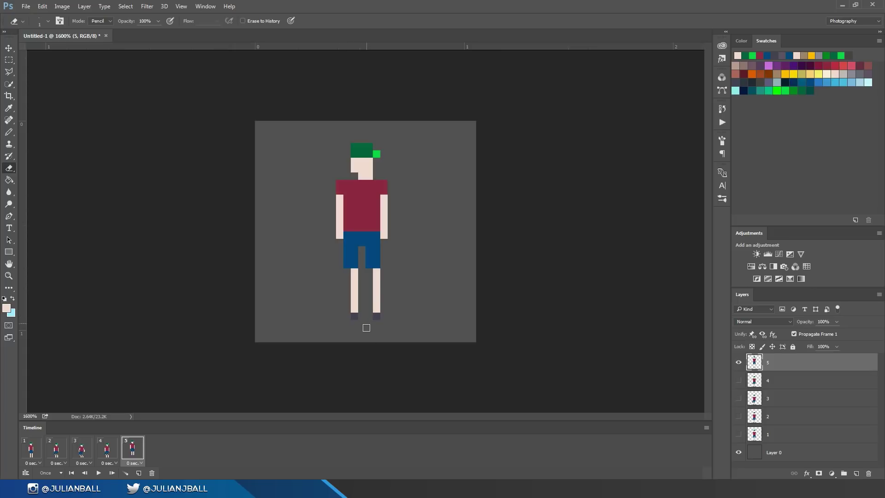
pyautogui.press('b')
pyautogui.keyDown('alt'); pyautogui.click(376, 317); pyautogui.keyUp('alt')
pyautogui.click(369, 323)
pyautogui.click(346, 323)
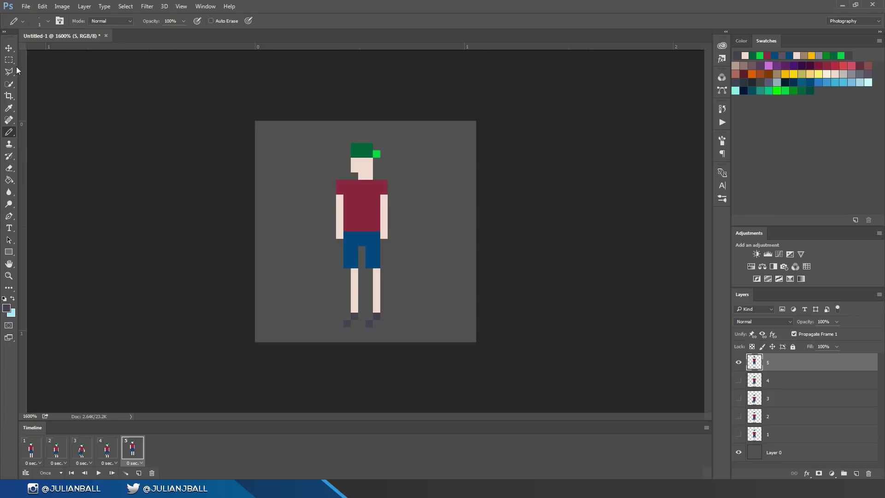
# Add a sixth frame that hides layer 5 and shows a duplicate of it named 6.
pyautogui.press('v')
pyautogui.click(140, 473)
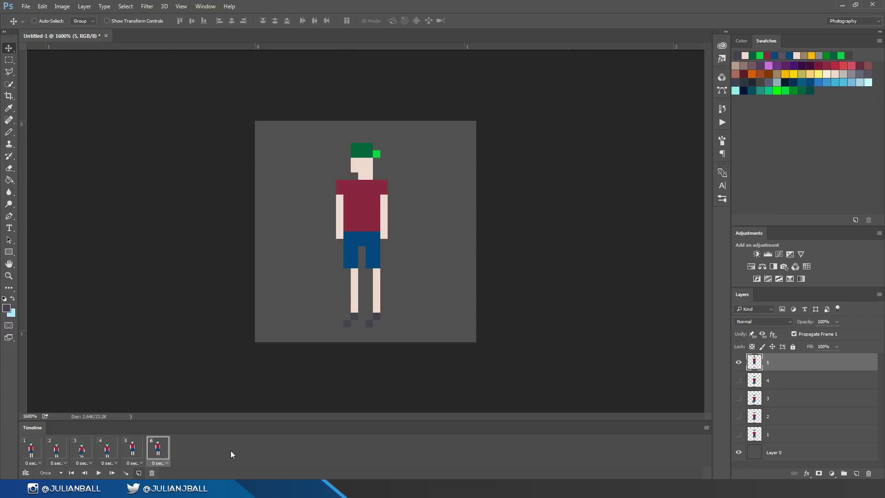
pyautogui.click(737, 363)
pyautogui.hotkey('ctrl', 'j')
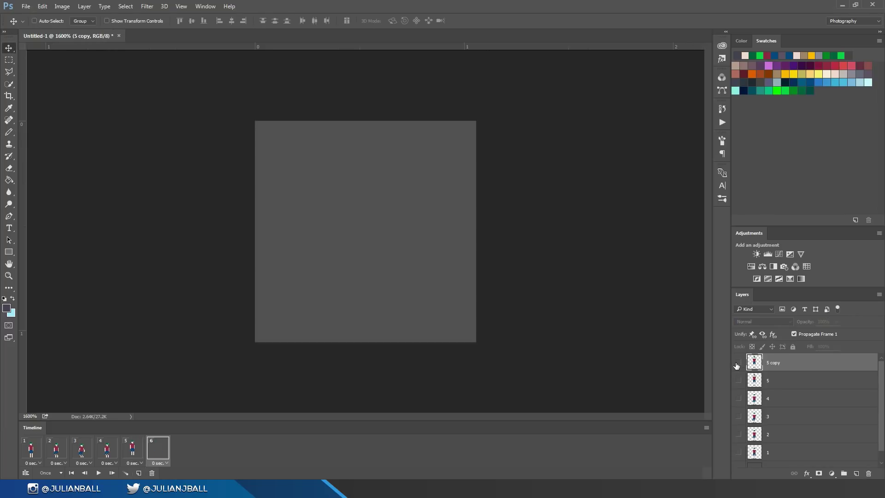
pyautogui.click(737, 362)
pyautogui.doubleClick(773, 362)
pyautogui.write('67')
pyautogui.press('Return')
pyautogui.doubleClick(777, 362)
pyautogui.write('6')
pyautogui.press('Return')
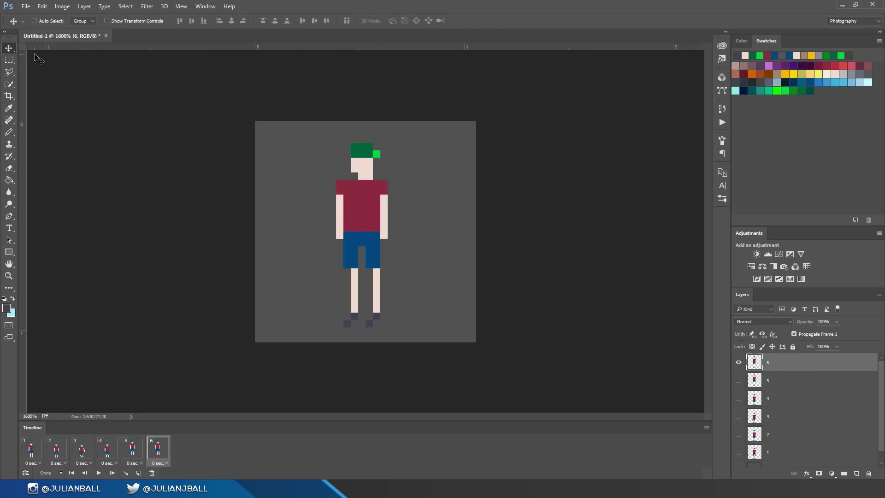
# Move the character on layer 6 up three pixels, and compare frame 6 with frame 5.
pyautogui.press('Up')
pyautogui.press('Up')
pyautogui.press('Up')
pyautogui.click(132, 445)
pyautogui.click(158, 446)
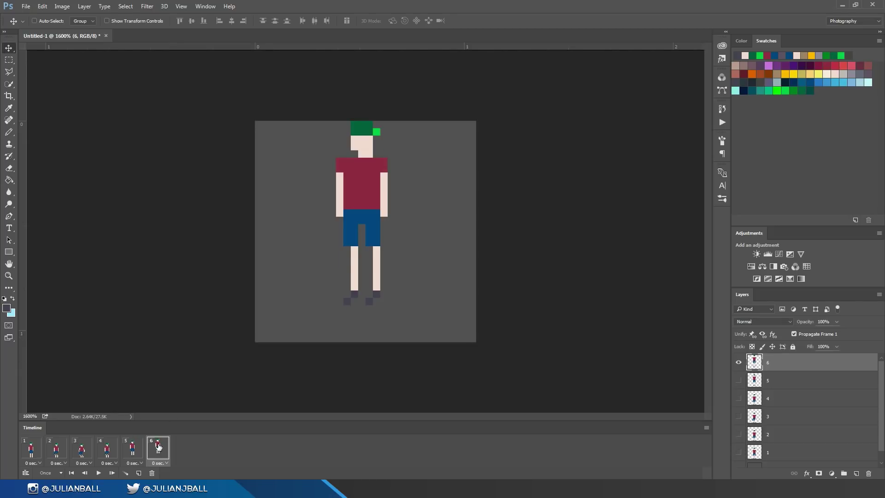
# Add a seventh frame that hides layer 6 and shows a duplicate of layer 5 at the top of the stack, named 7.
pyautogui.click(139, 473)
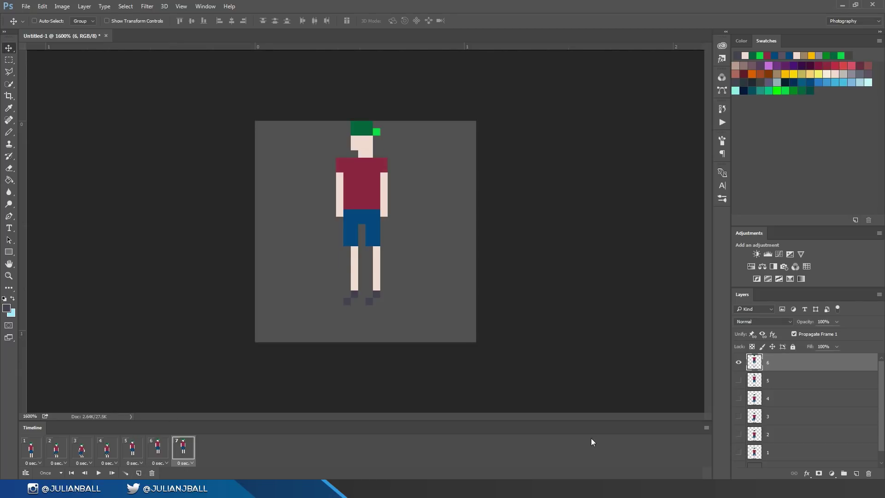
pyautogui.click(738, 363)
pyautogui.click(776, 379)
pyautogui.hotkey('ctrl', 'j')
pyautogui.moveTo(775, 379); pyautogui.dragTo(741, 369)
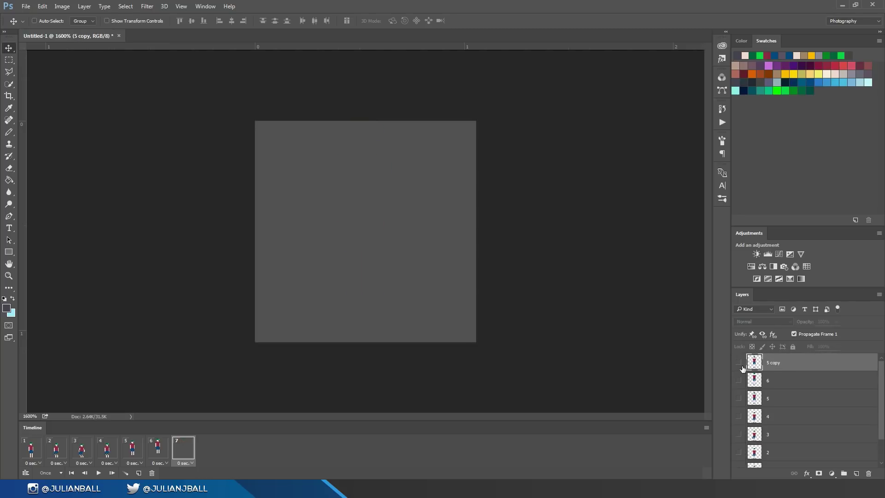
pyautogui.click(739, 363)
pyautogui.doubleClick(773, 363)
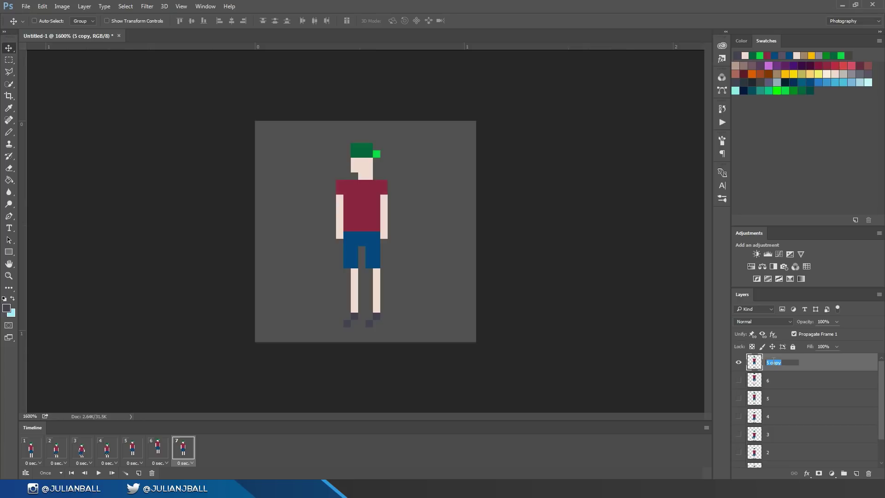
pyautogui.write('7')
pyautogui.press('Return')
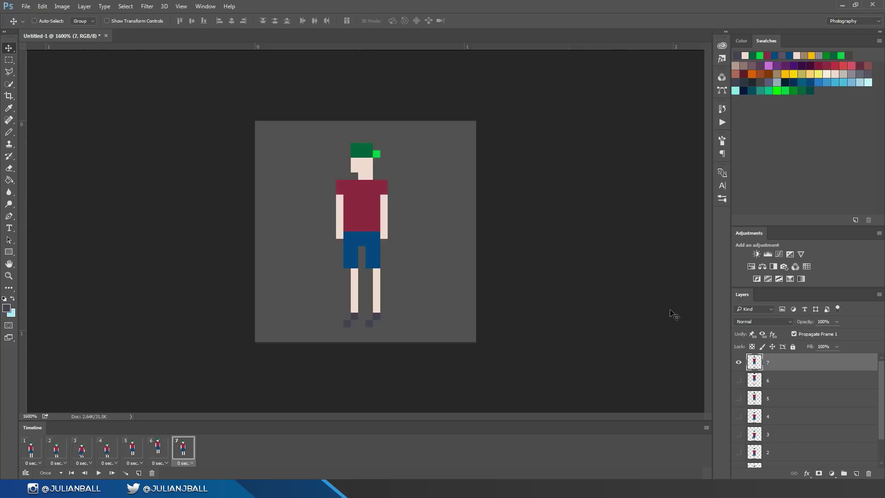
# Erase the lowered toe pixels on layer 7 and redraw them level with the heels so both shoes are flat.
pyautogui.press('e')
pyautogui.click(347, 323)
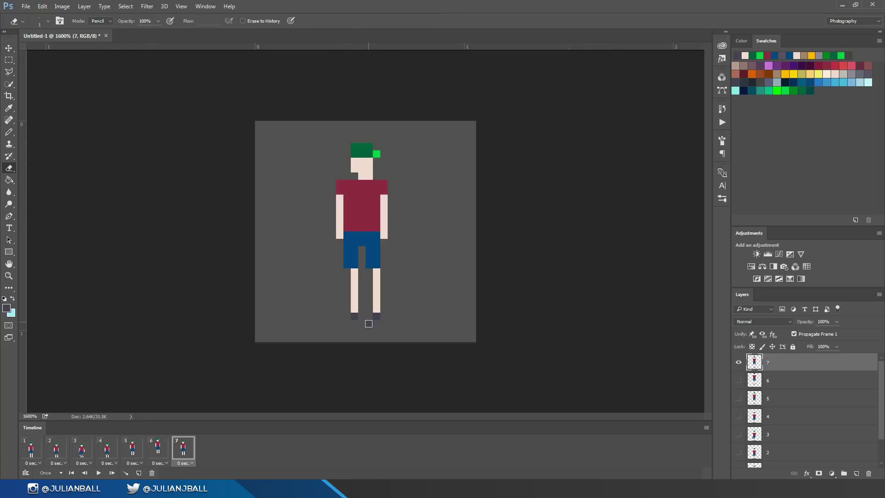
pyautogui.press('b')
pyautogui.click(369, 317)
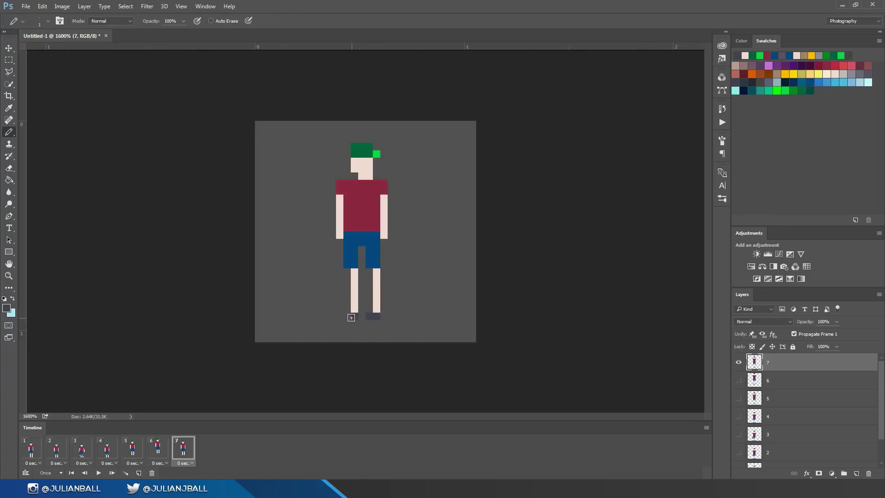
pyautogui.click(346, 316)
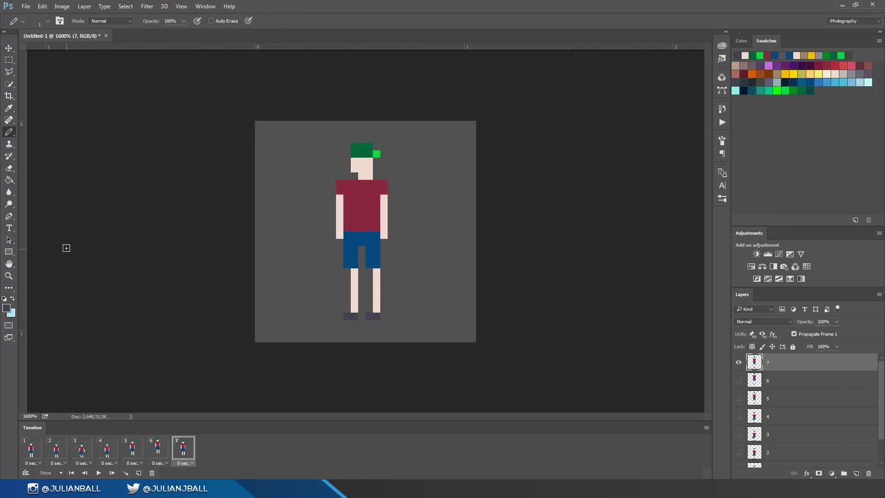
pyautogui.click(13, 49)
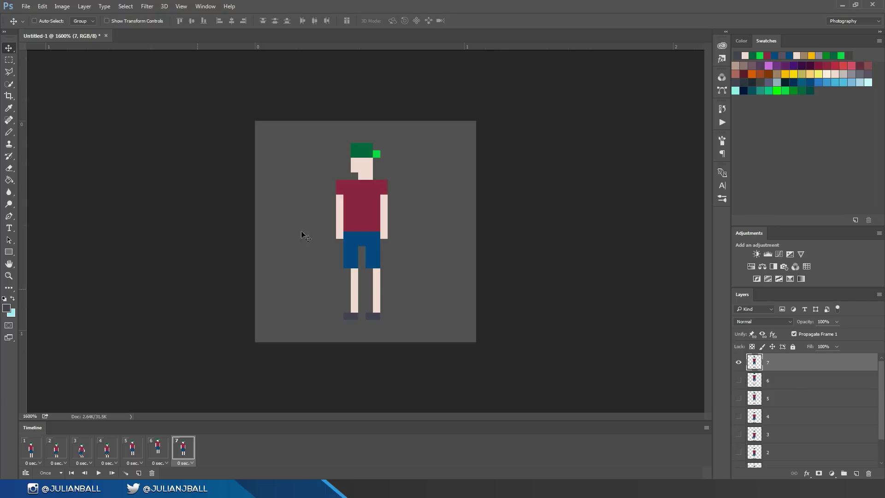
# Add an eighth frame that hides layer 7 and shows a duplicate of layer 1 at the top of the stack, named 8.
pyautogui.scroll(-2, 766, 414)
pyautogui.click(780, 445)
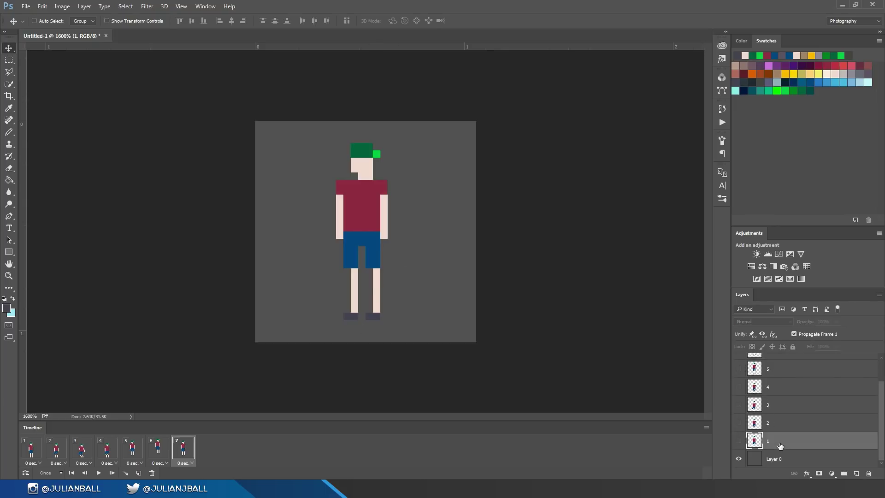
pyautogui.hotkey('ctrl', 'j')
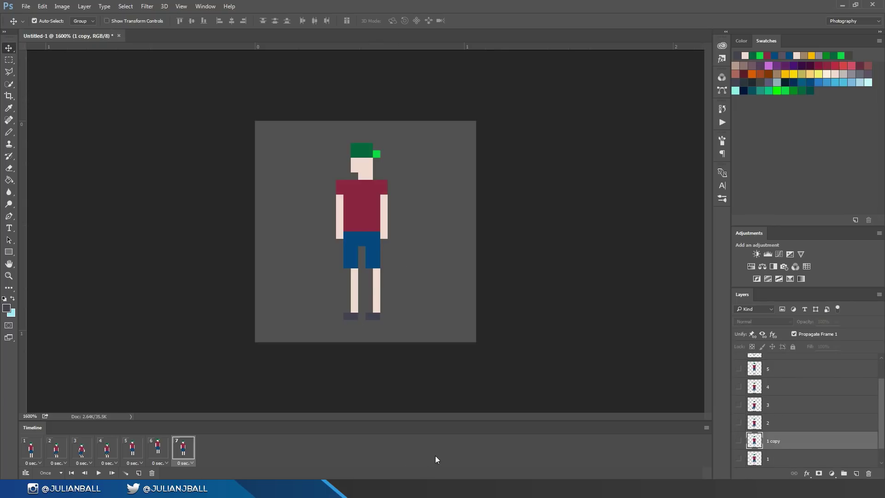
pyautogui.hotkey('ctrl', 'z')
pyautogui.click(139, 472)
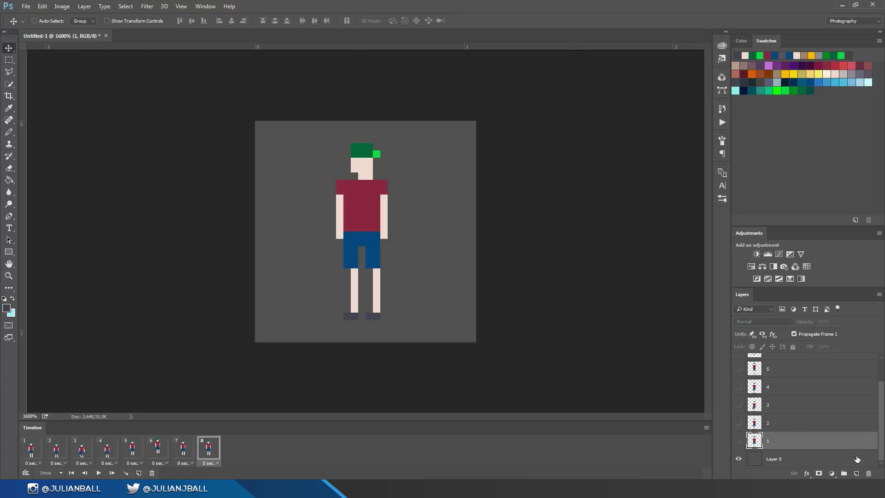
pyautogui.hotkey('ctrl', 'j')
pyautogui.moveTo(772, 443); pyautogui.dragTo(788, 345)
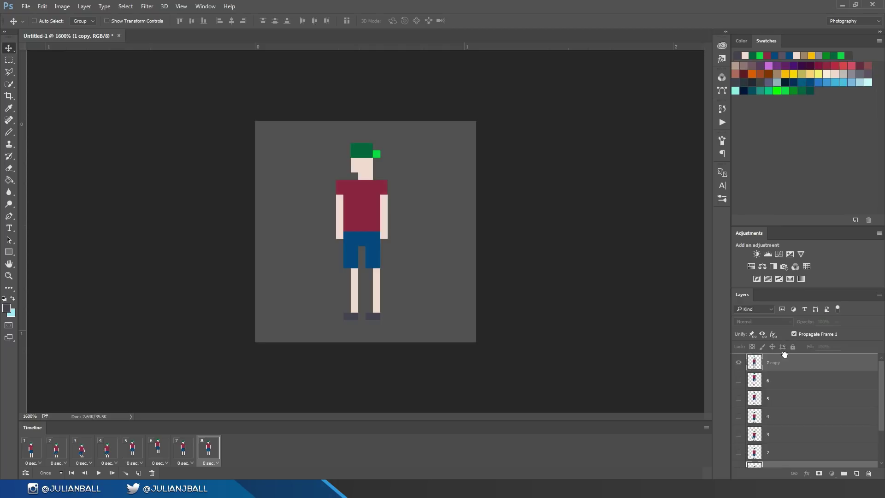
pyautogui.click(738, 380)
pyautogui.click(737, 380)
pyautogui.doubleClick(773, 362)
pyautogui.write('8')
pyautogui.press('Return')
# Flip between frames 4 to 8, especially frames 7 and 8, to examine the jump and landing.
pyautogui.click(175, 456)
pyautogui.click(211, 450)
pyautogui.click(165, 453)
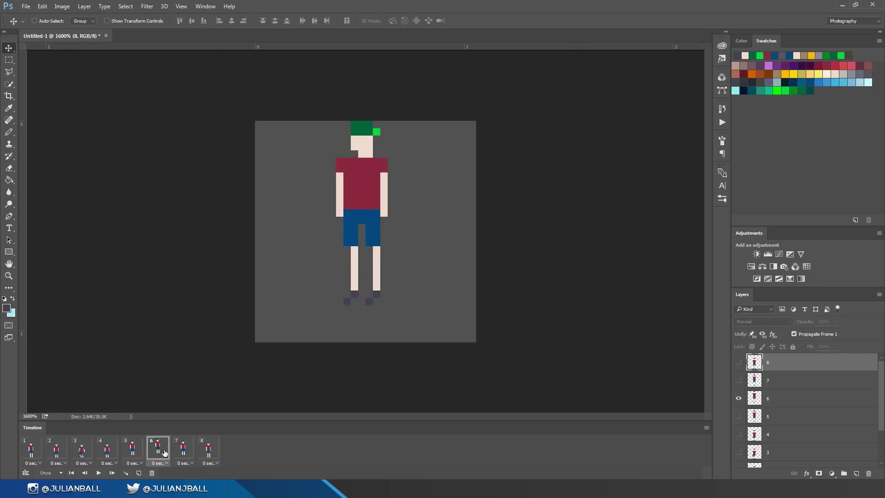
pyautogui.click(117, 455)
pyautogui.click(139, 454)
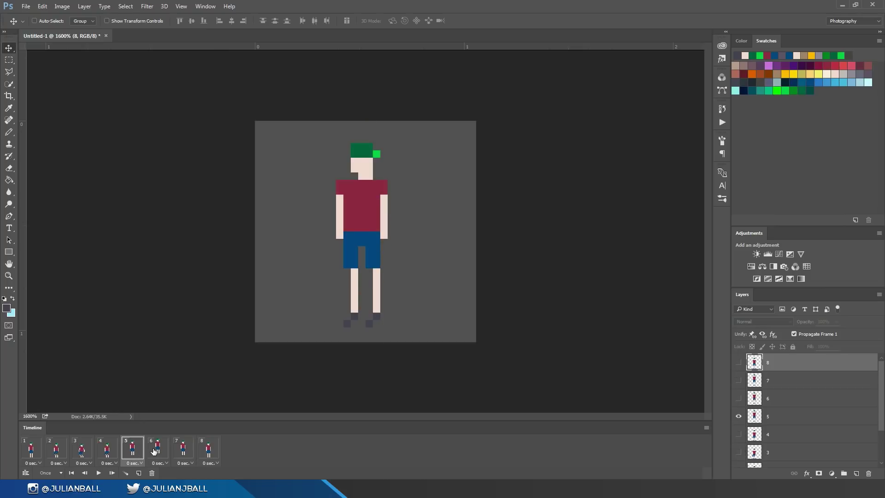
pyautogui.click(155, 451)
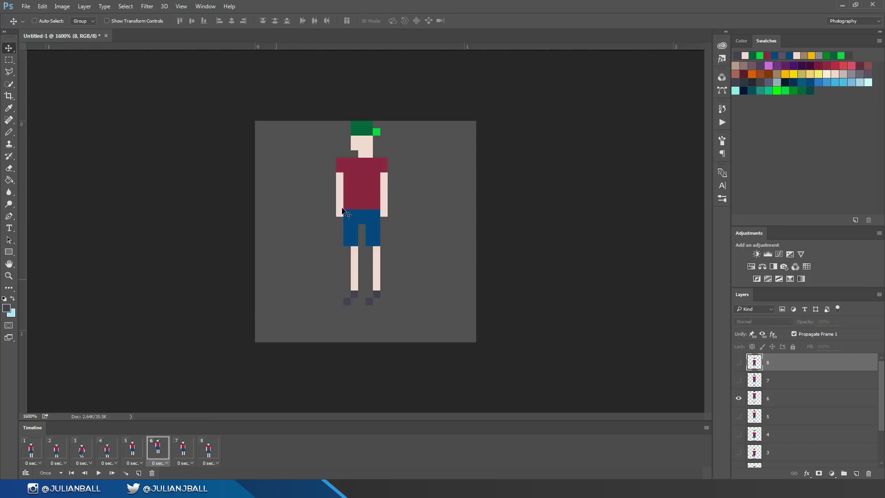
pyautogui.click(195, 455)
pyautogui.click(208, 450)
pyautogui.click(183, 449)
pyautogui.click(209, 449)
pyautogui.click(183, 449)
pyautogui.click(208, 449)
pyautogui.click(183, 449)
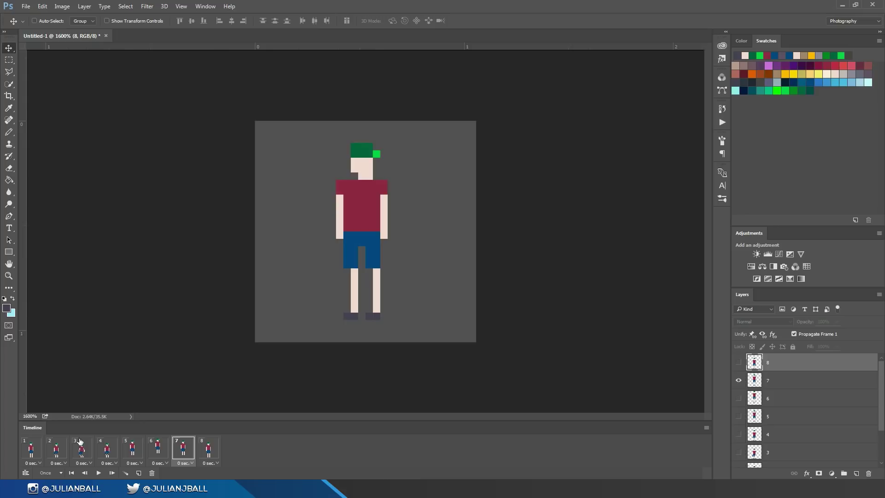
# Set the frame animation's looping to Forever.
pyautogui.click(37, 456)
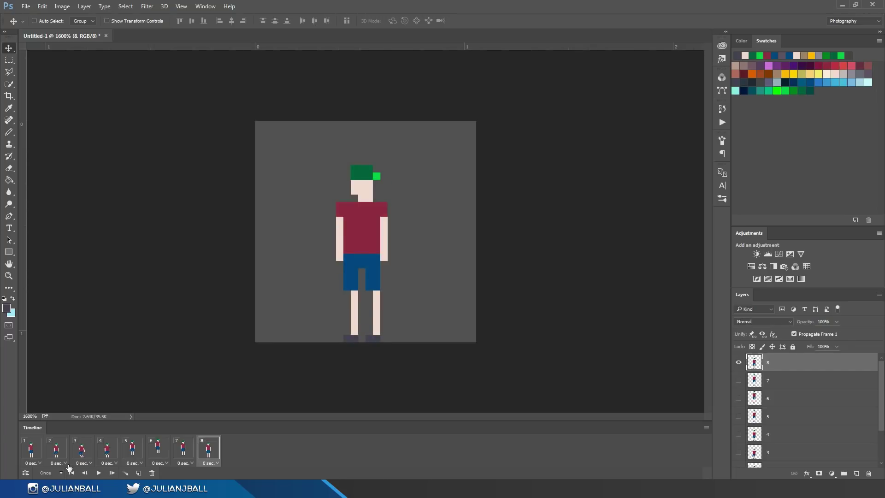
pyautogui.click(37, 452)
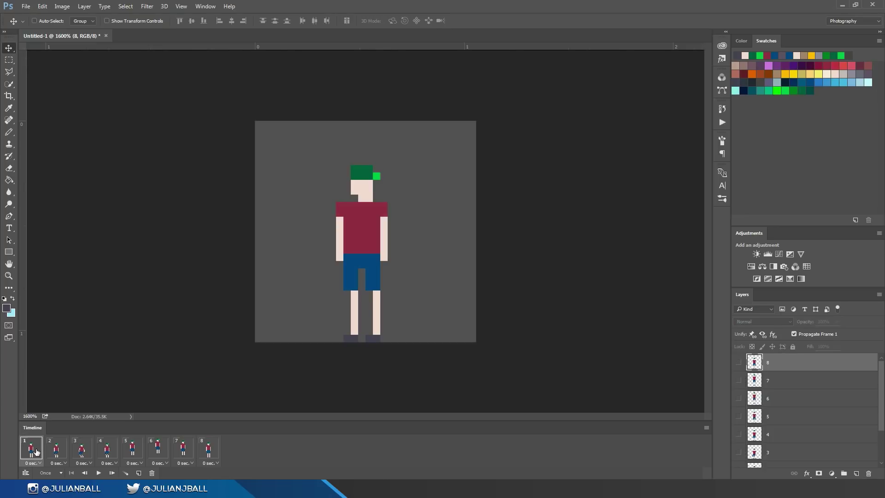
pyautogui.click(60, 473)
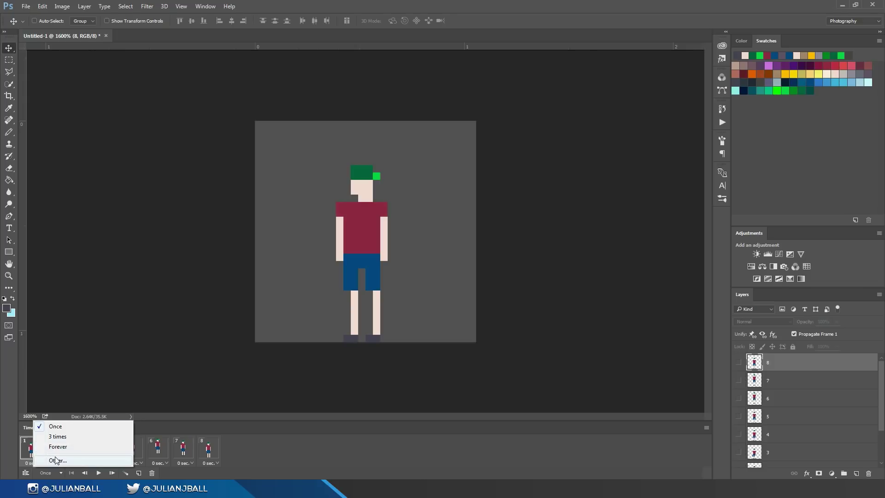
pyautogui.click(56, 460)
pyautogui.click(477, 183)
pyautogui.click(60, 472)
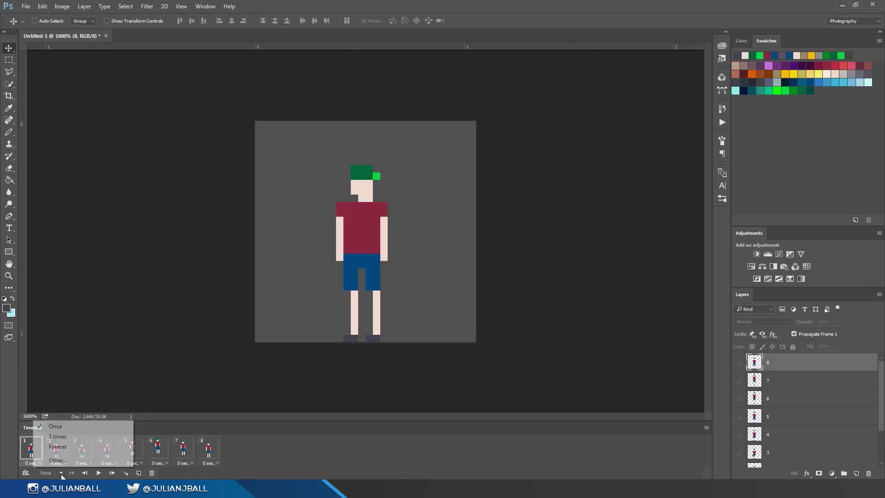
pyautogui.click(62, 447)
# Preview the loop briefly and give all eight frames a delay of 0.1 seconds.
pyautogui.click(210, 454)
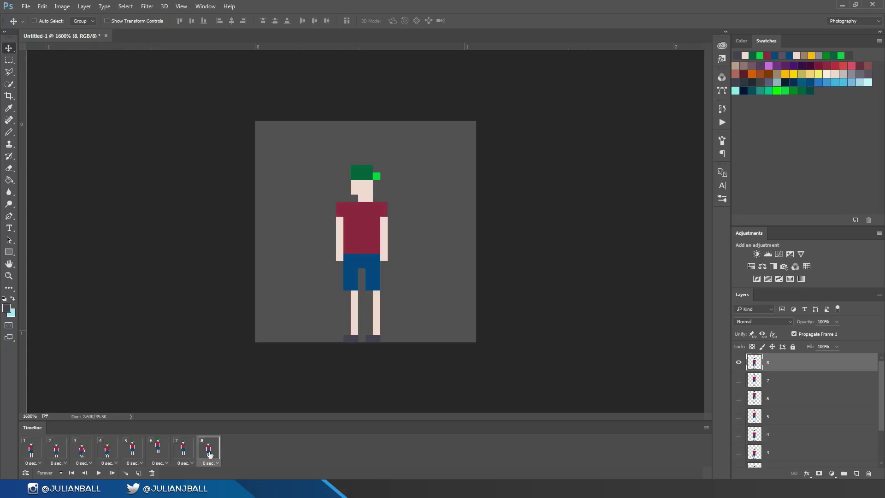
pyautogui.press('space')
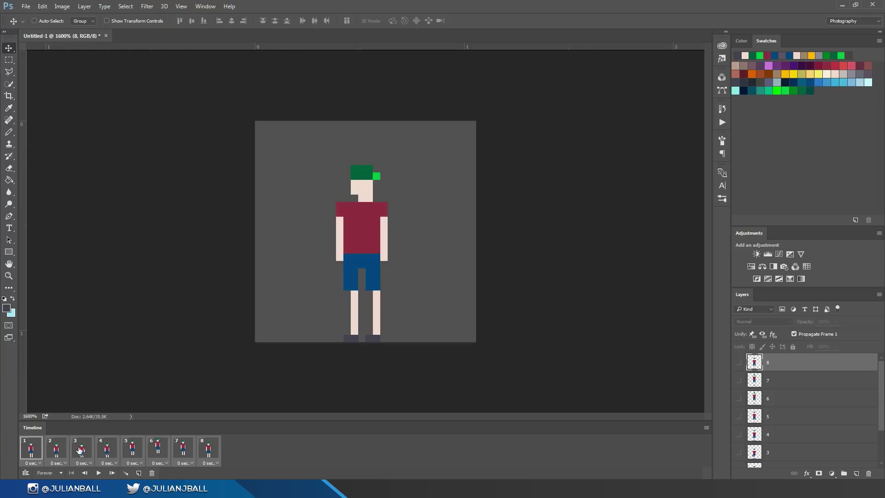
pyautogui.press('space')
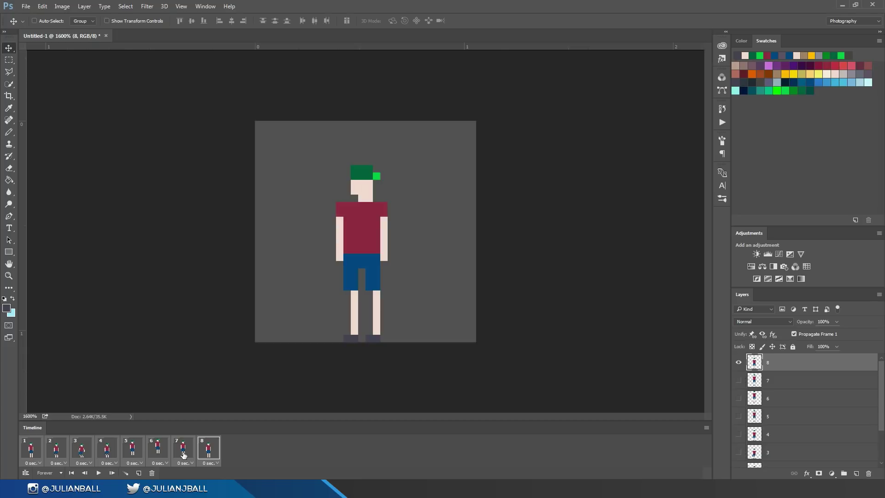
pyautogui.click(214, 463)
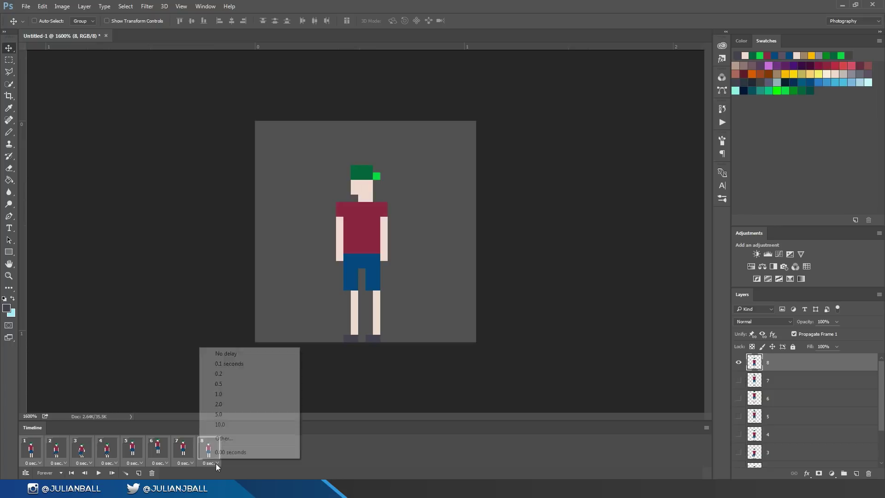
pyautogui.click(232, 364)
pyautogui.click(162, 457)
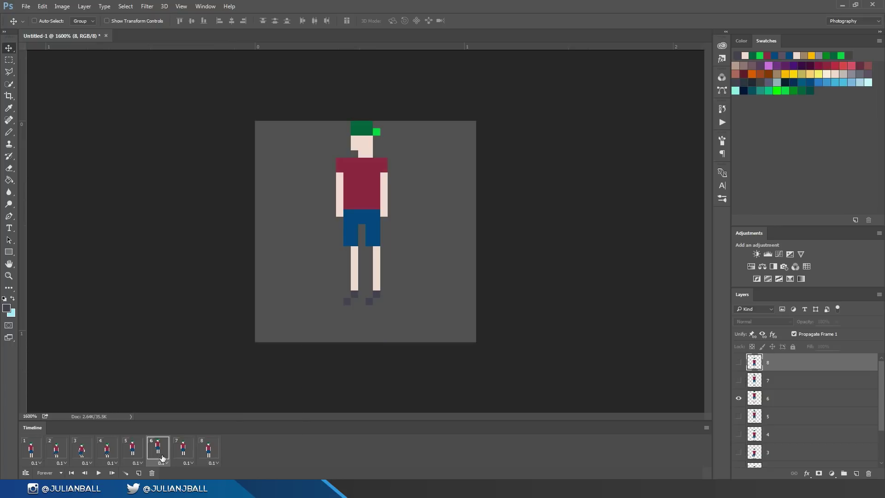
# Play the looping animation from frame 1 to check its timing, stop it and return to frame 1.
pyautogui.click(37, 454)
pyautogui.click(96, 473)
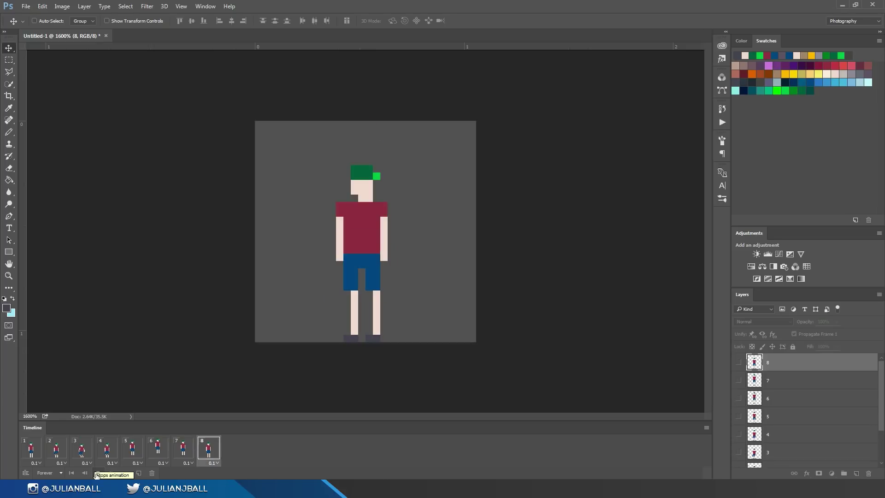
pyautogui.click(94, 473)
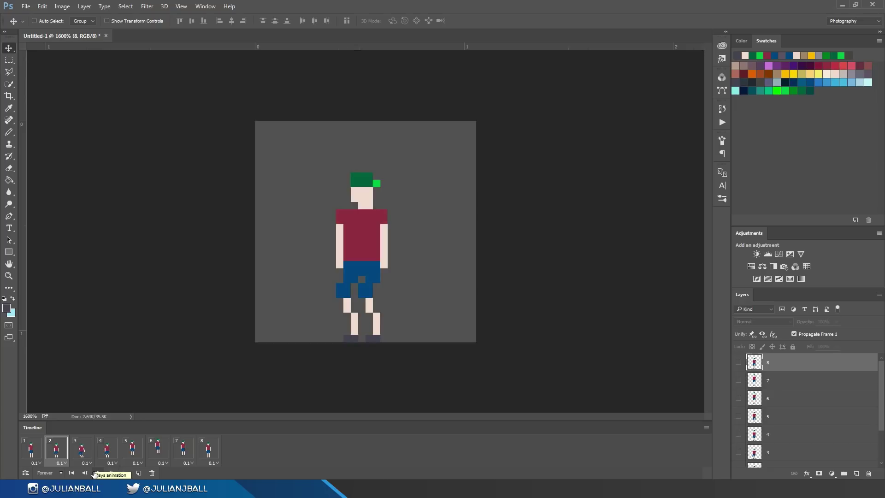
pyautogui.click(42, 450)
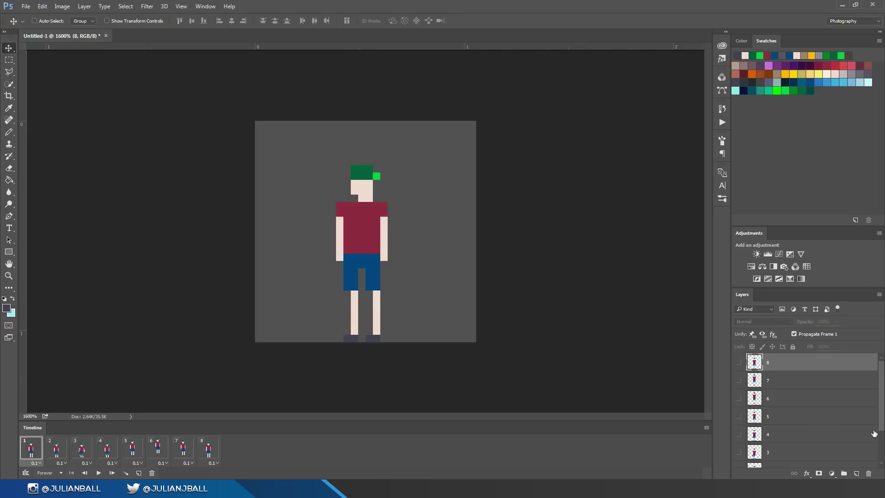
# Hide the grey background Layer 0 so the character stands on a transparent canvas.
pyautogui.scroll(-3, 841, 419)
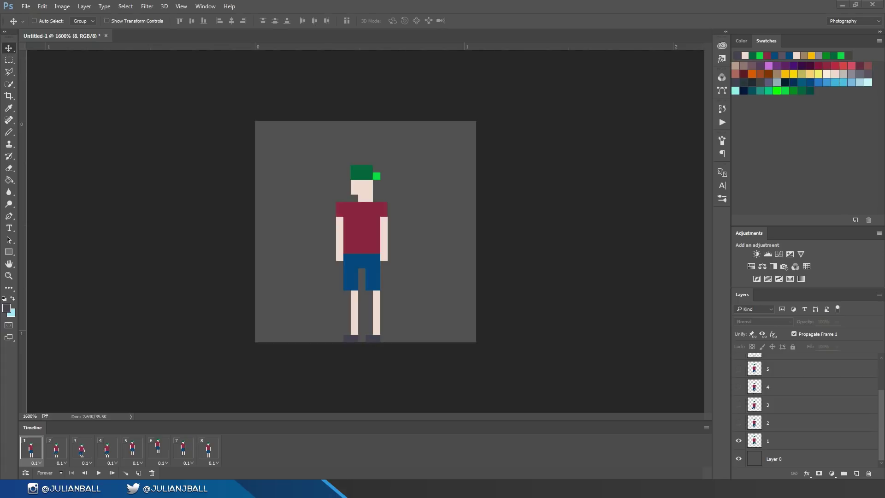
pyautogui.click(26, 7)
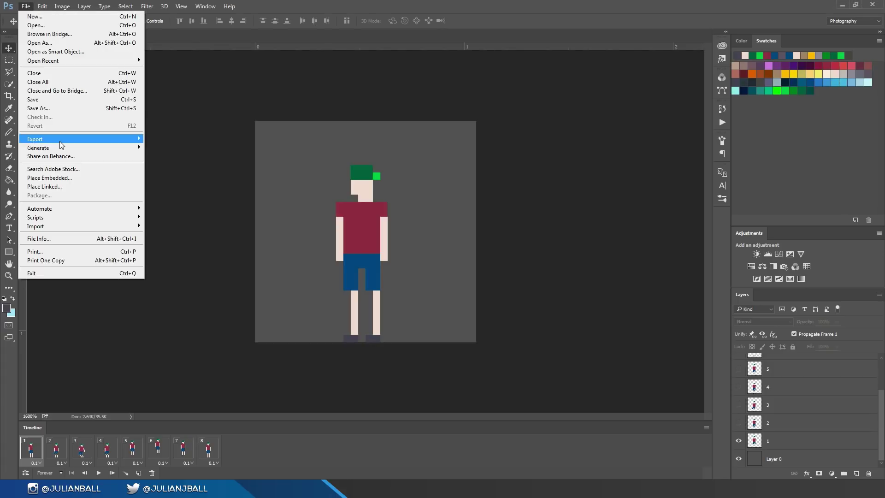
pyautogui.moveTo(94, 217)
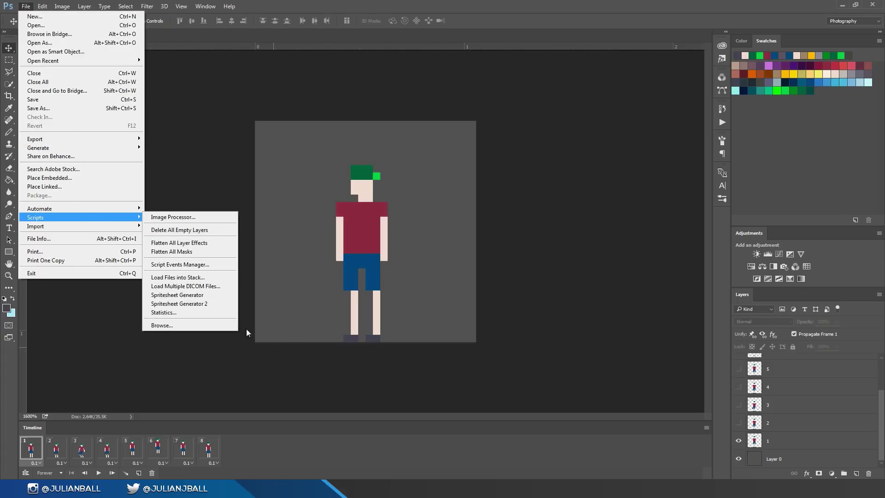
pyautogui.click(169, 299)
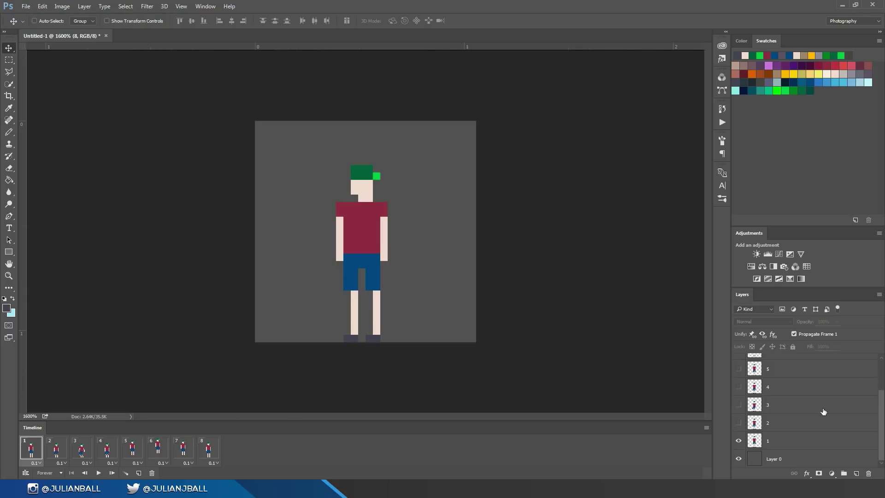
pyautogui.click(738, 459)
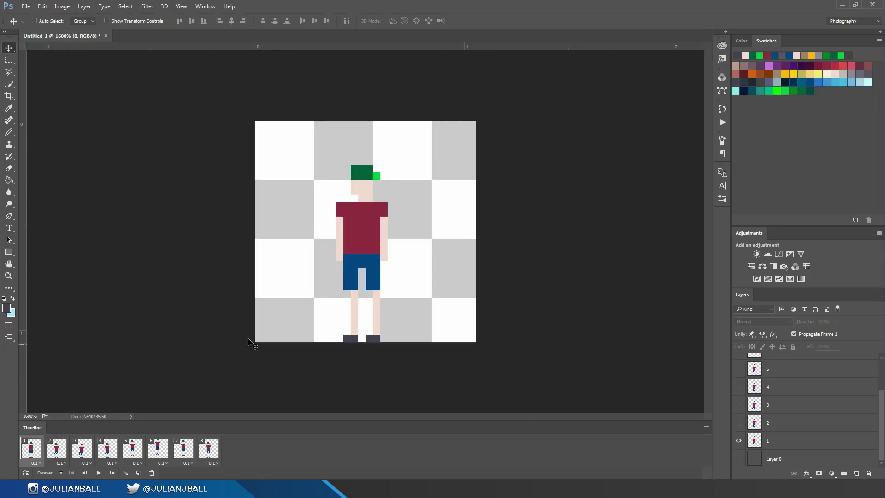
# Run the Spritesheet Generator script with start frame 1, end frame 8, 4 columns and 2 rows, and generate the sheet as a document.
pyautogui.click(27, 7)
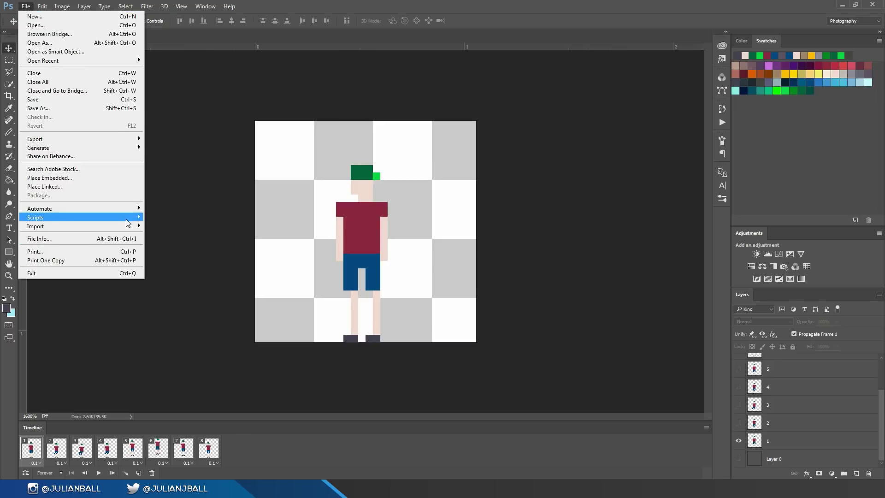
pyautogui.moveTo(129, 221)
pyautogui.click(184, 294)
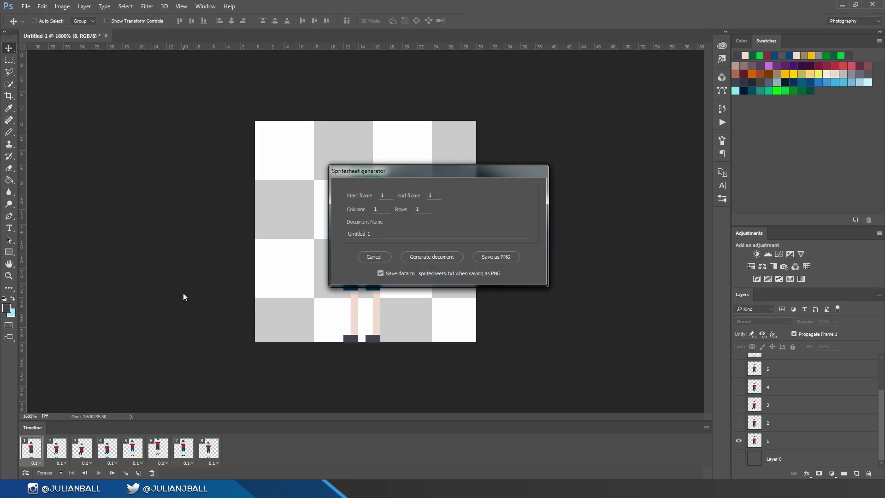
pyautogui.moveTo(397, 172); pyautogui.dragTo(530, 207)
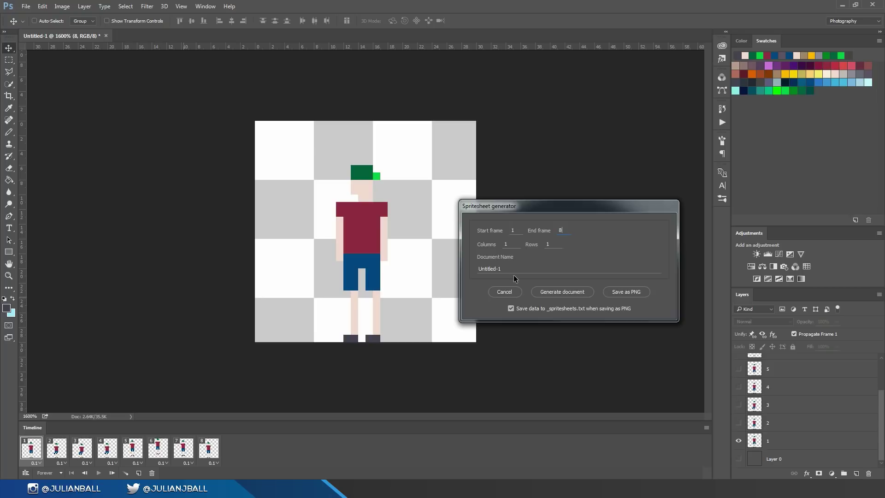
pyautogui.press('Tab')
pyautogui.write('4')
pyautogui.press('Tab')
pyautogui.write('2')
pyautogui.click(561, 292)
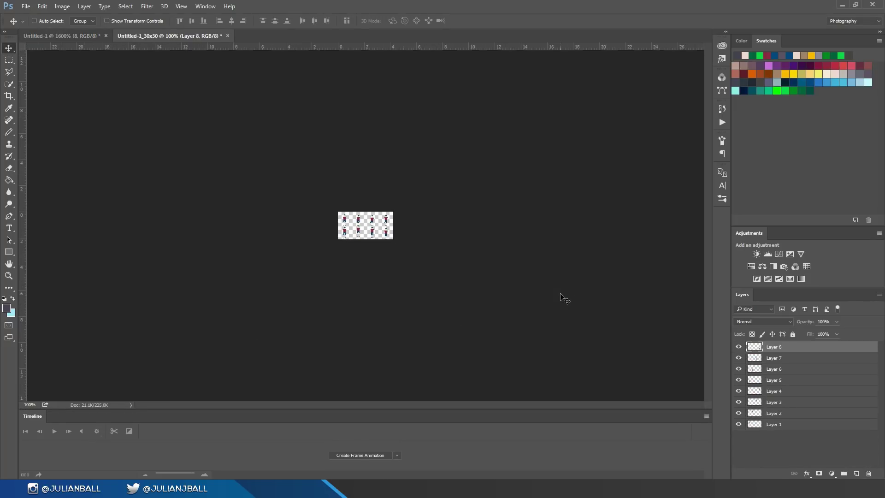
# Examine the generated sprite sheet up close, switching Layer 8 off and on to see which pose it holds.
pyautogui.hotkey('ctrl', '+')
pyautogui.hotkey('ctrl', '+')
pyautogui.hotkey('ctrl', '+')
pyautogui.hotkey('ctrl', '+')
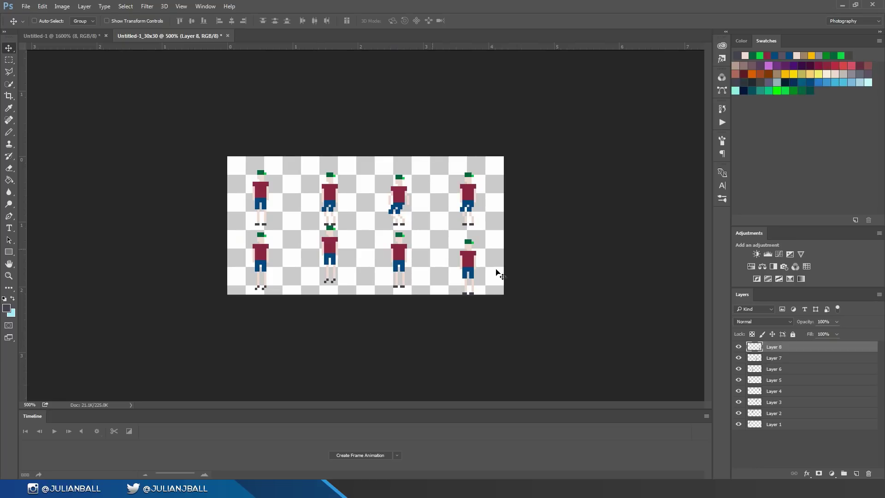
pyautogui.click(738, 347)
pyautogui.click(738, 347)
pyautogui.click(738, 347)
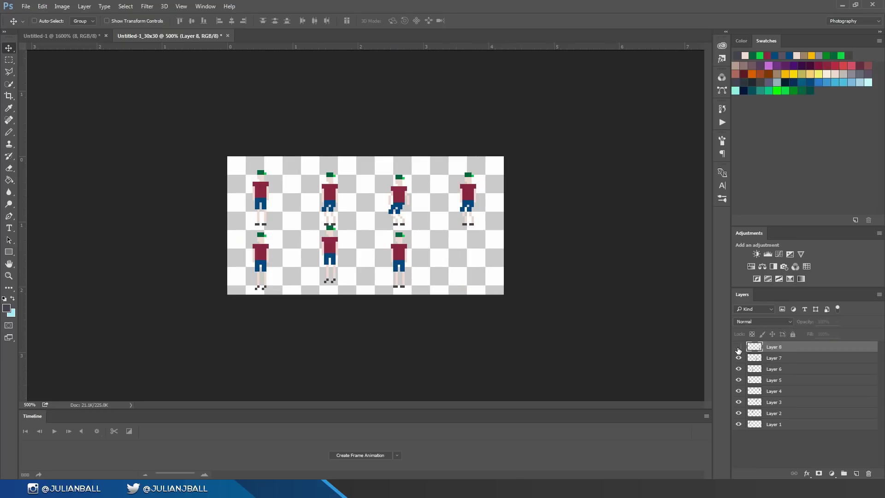
pyautogui.click(738, 347)
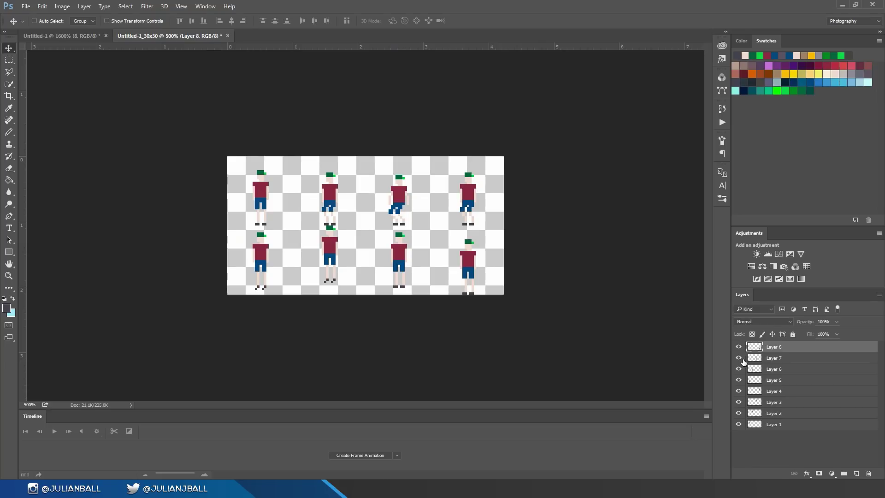
pyautogui.click(26, 6)
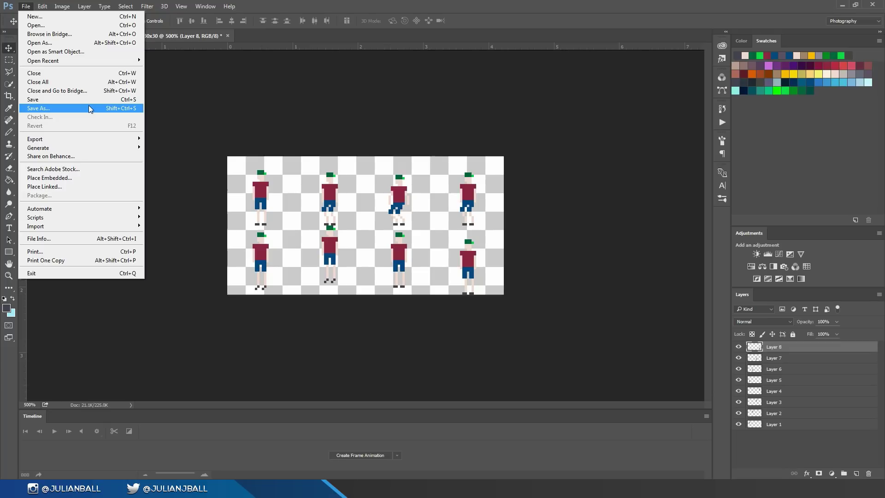
pyautogui.click(254, 111)
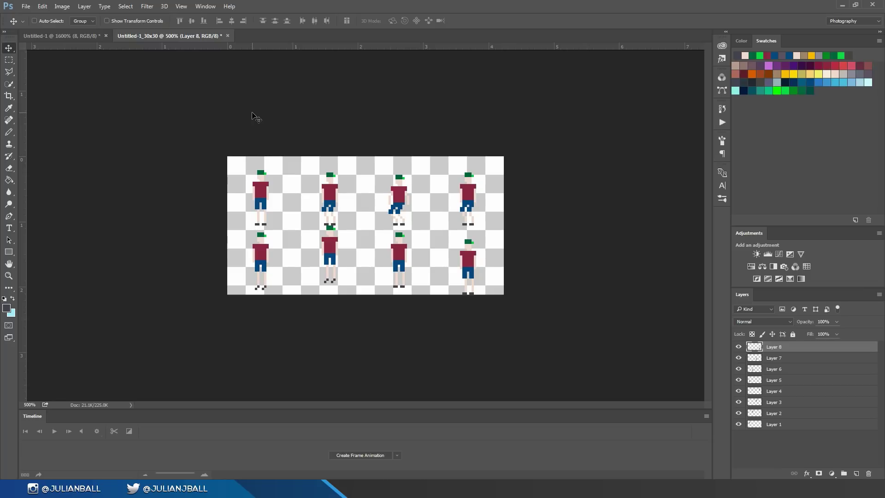
# Return to the original animation document and go through frames 1 to 4 to review their poses.
pyautogui.click(84, 37)
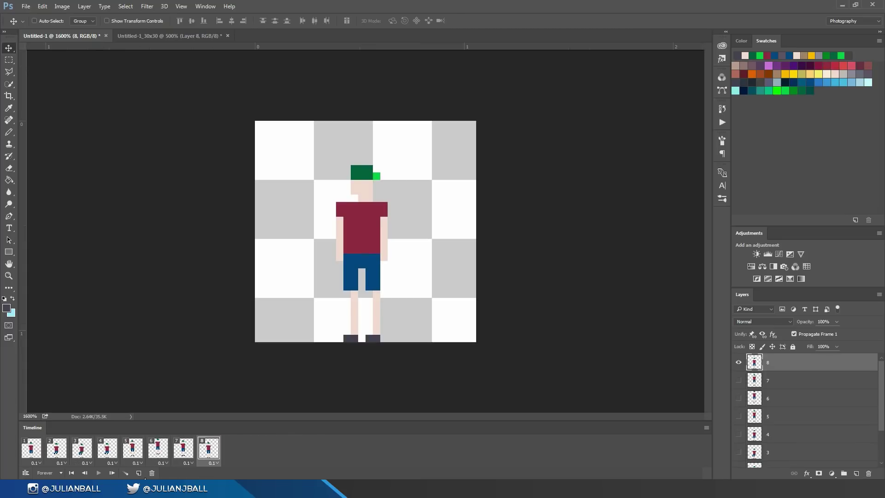
pyautogui.click(39, 450)
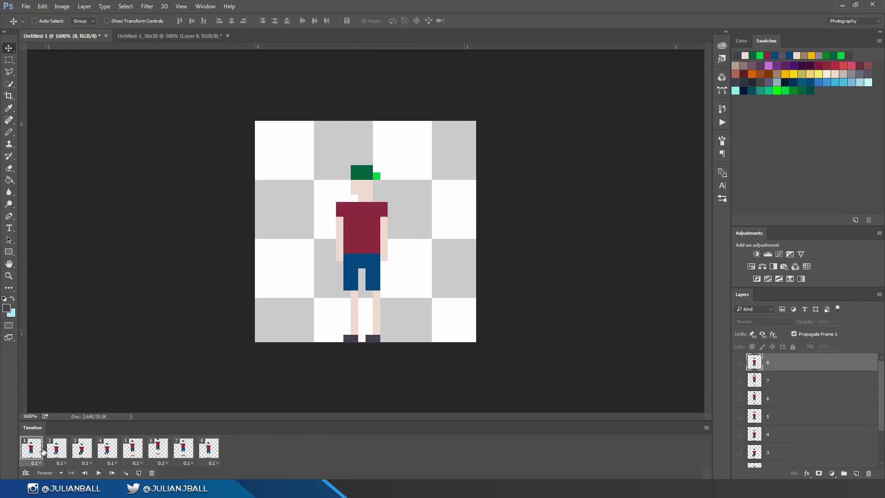
pyautogui.click(62, 452)
pyautogui.click(82, 449)
pyautogui.click(105, 448)
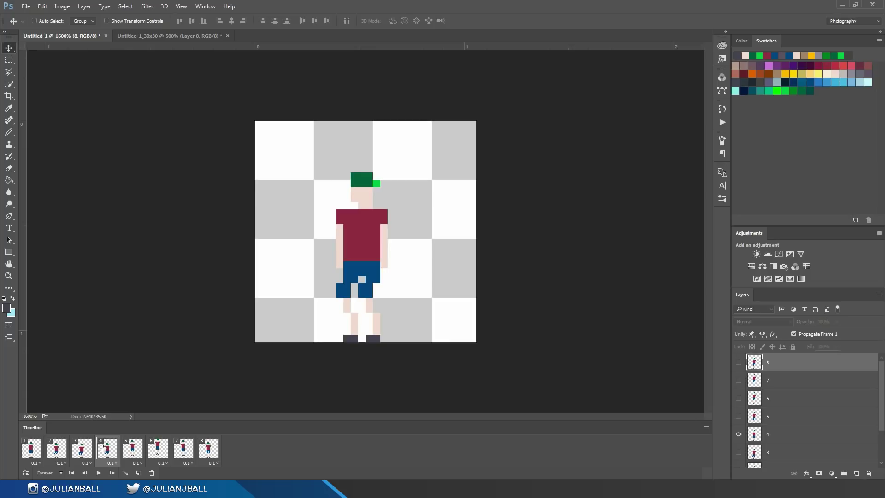
# Select frame 1 and enlarge the layer list until layers 8 to 1 and Layer 0 all fit.
pyautogui.scroll(-3, 756, 439)
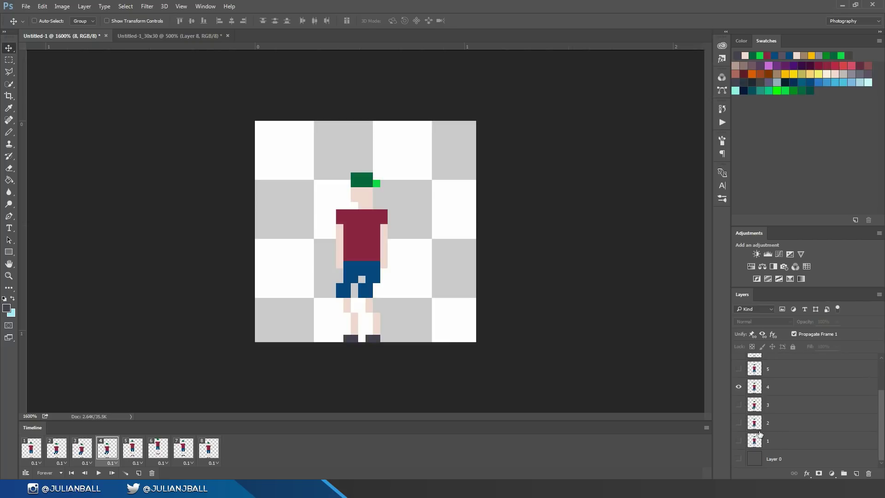
pyautogui.click(34, 448)
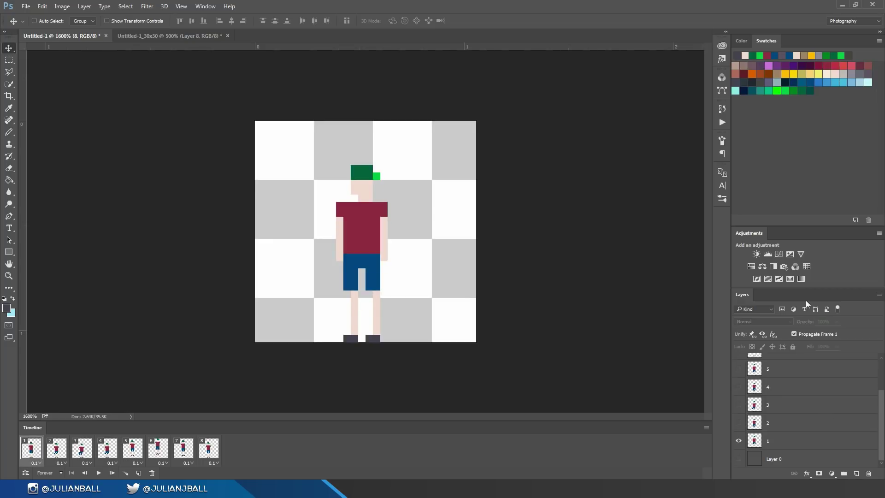
pyautogui.moveTo(777, 288); pyautogui.dragTo(775, 224)
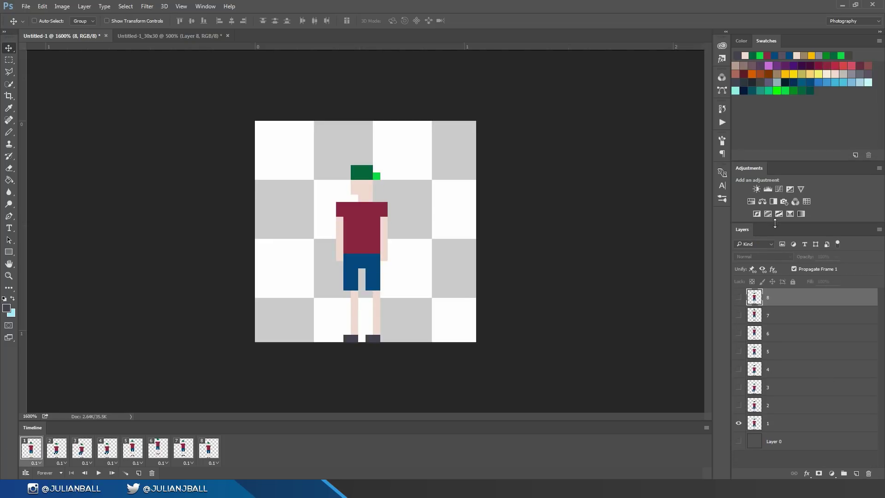